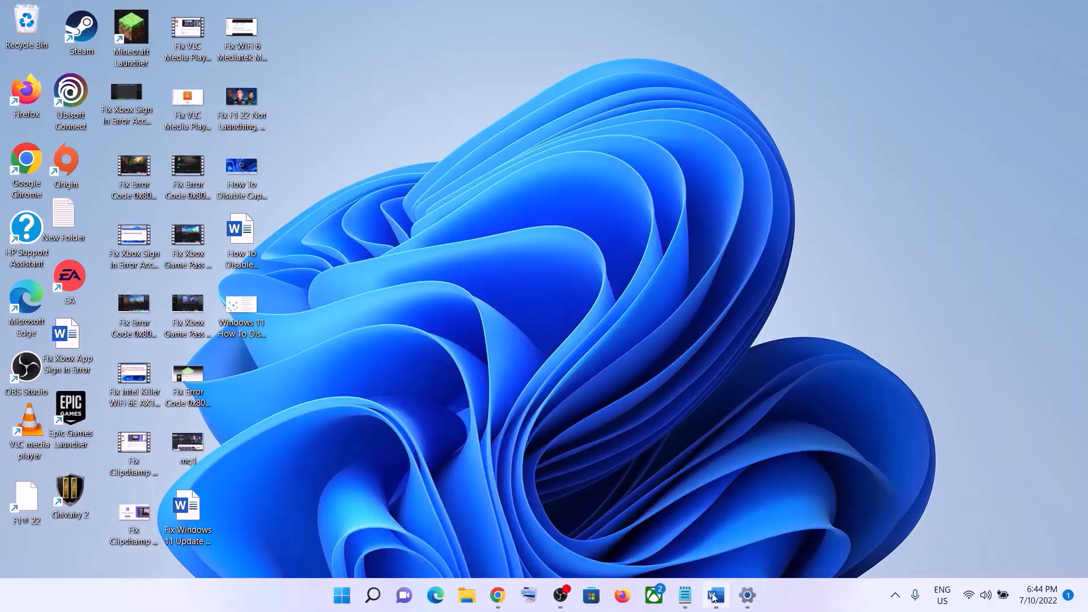
Run the Windows Update troubleshooter from the other troubleshooters in the System settings.
click(716, 595)
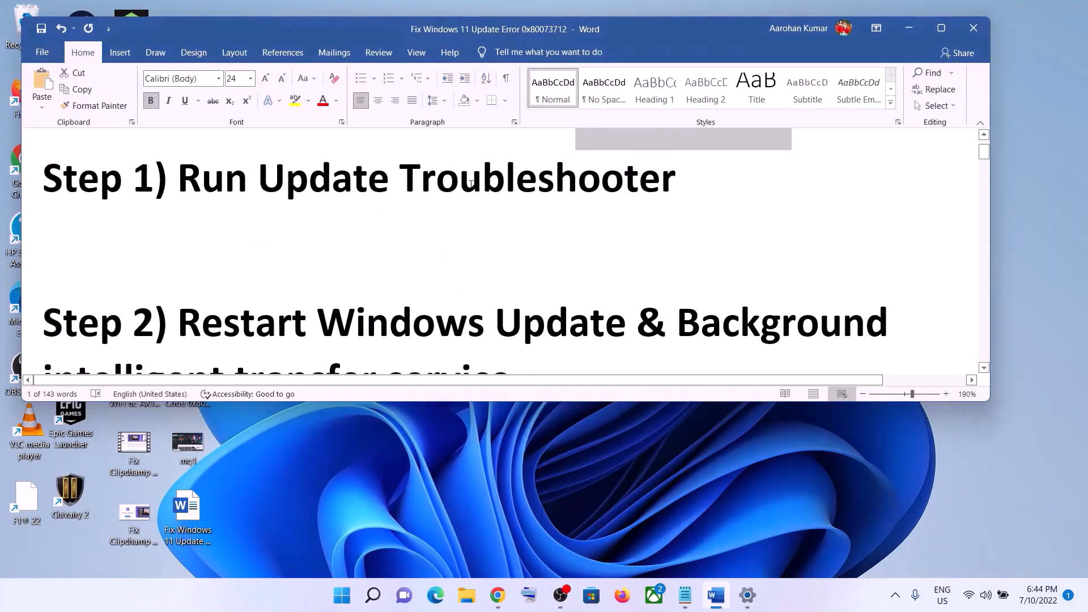
click(342, 595)
click(510, 236)
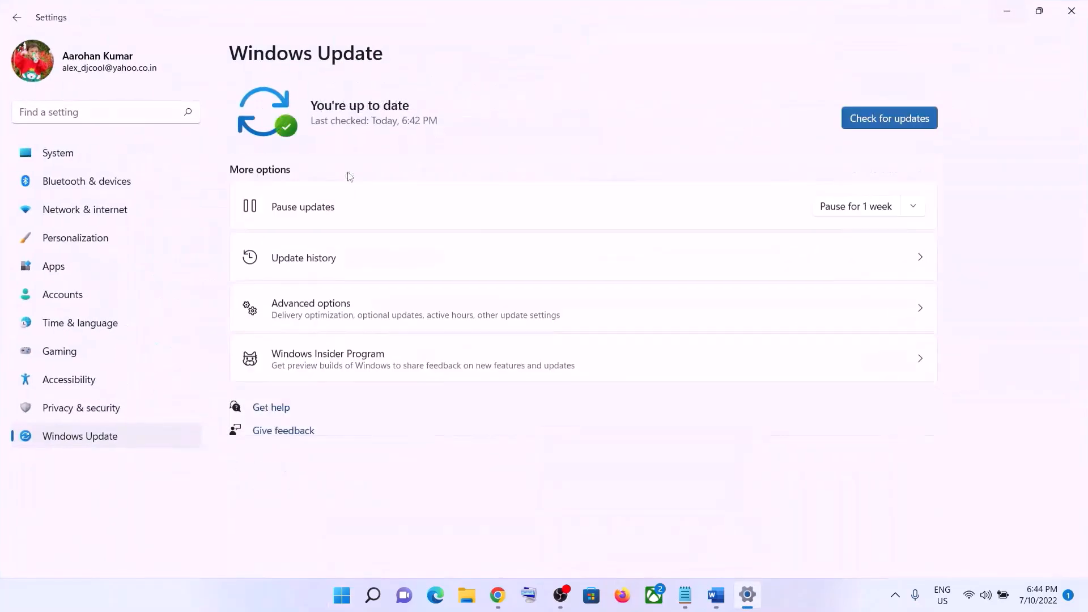
click(79, 159)
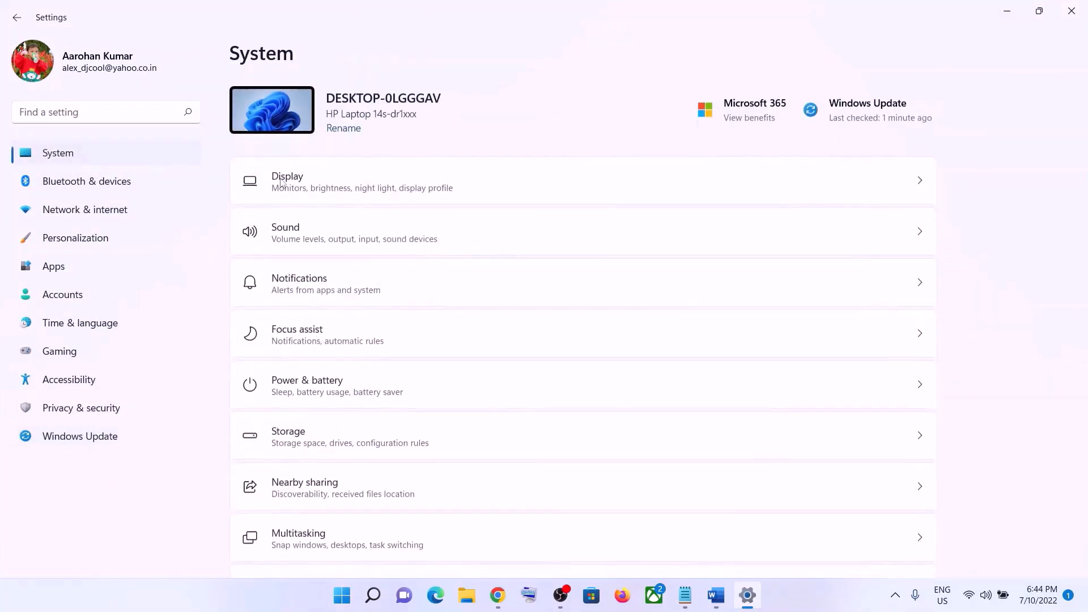
scroll(365, 335, down, 2)
scroll(365, 335, down, 3)
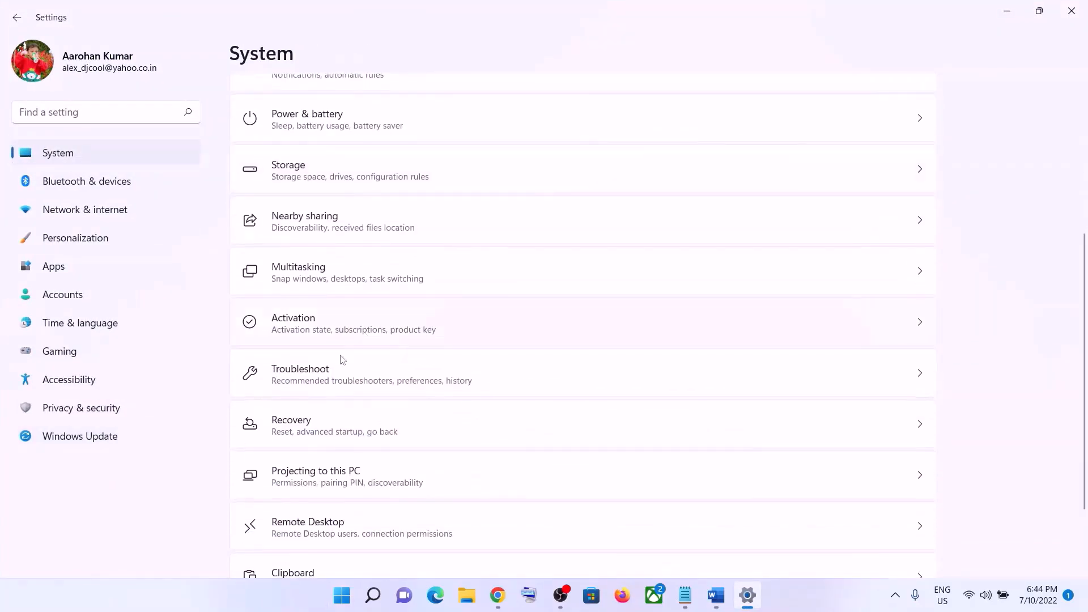
click(326, 378)
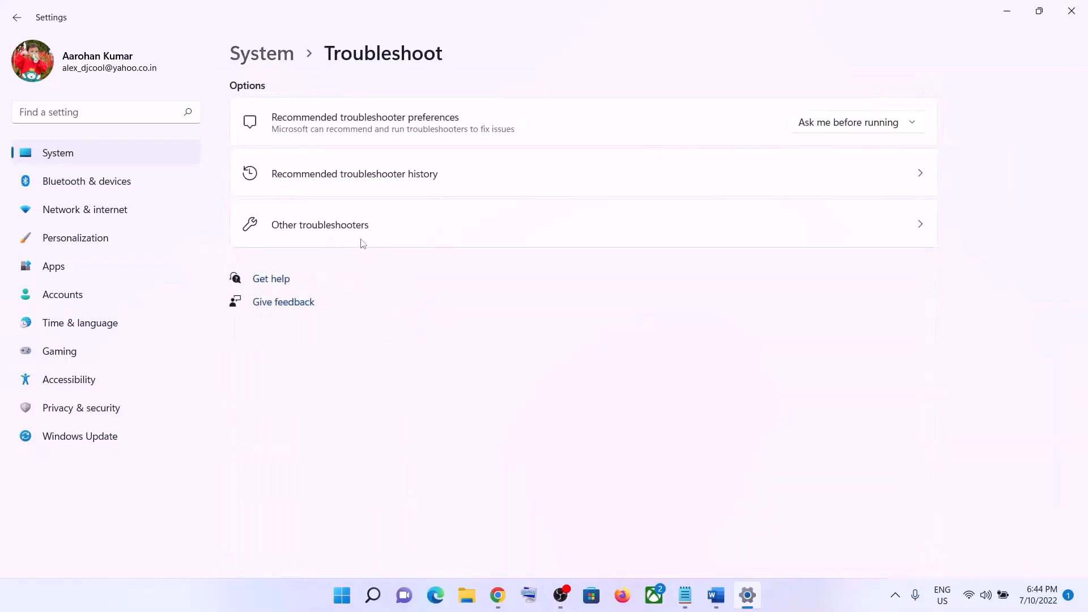
click(335, 234)
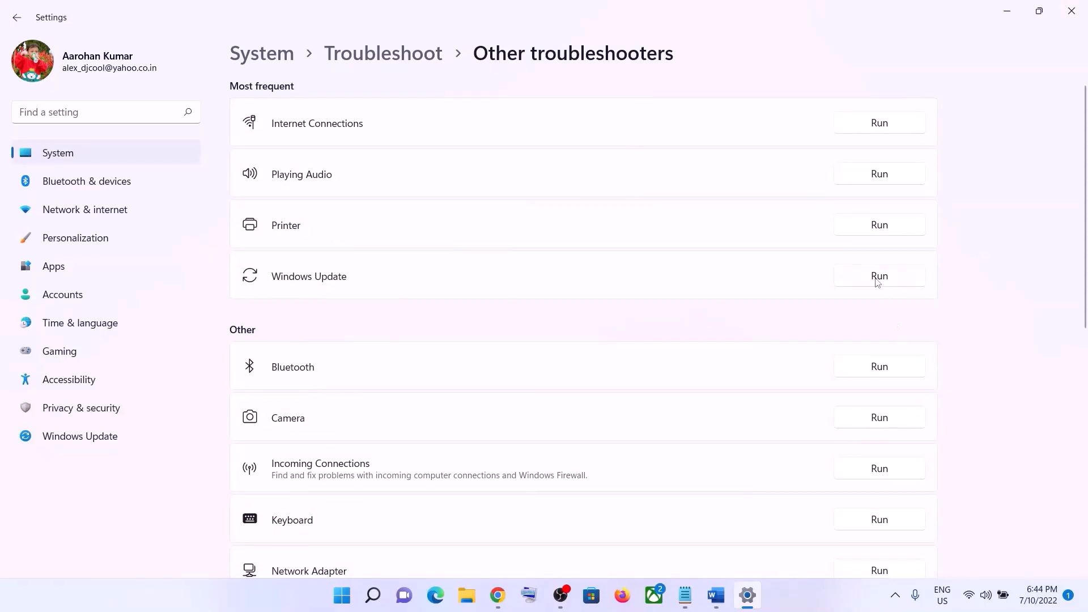
click(895, 281)
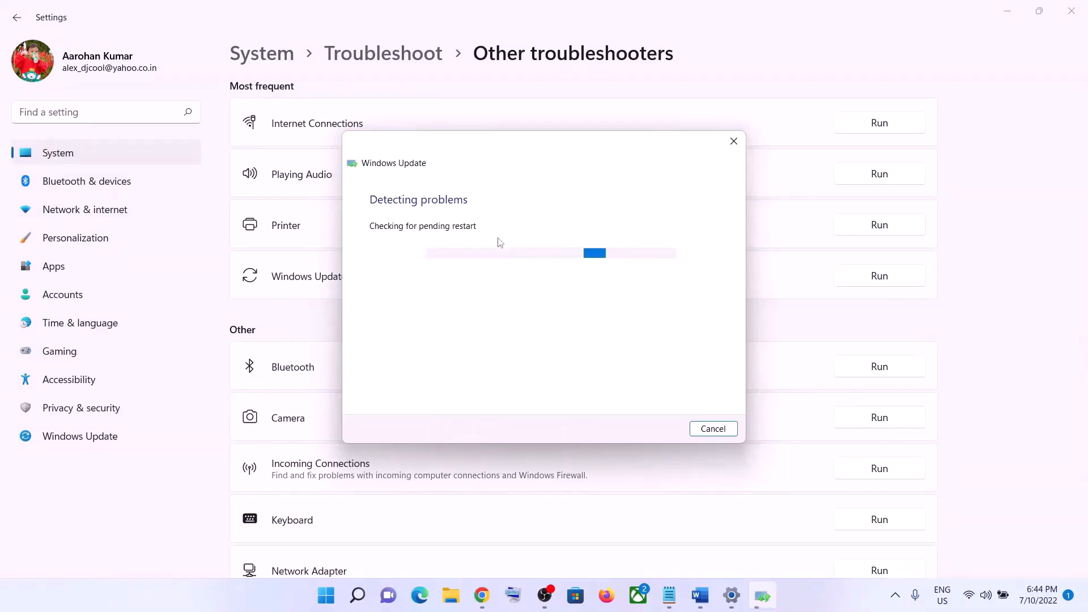
Check the second fix in the Word notes, and open the Services app by searching for "services".
click(703, 600)
scroll(604, 364, down, 3)
scroll(605, 364, up, 2)
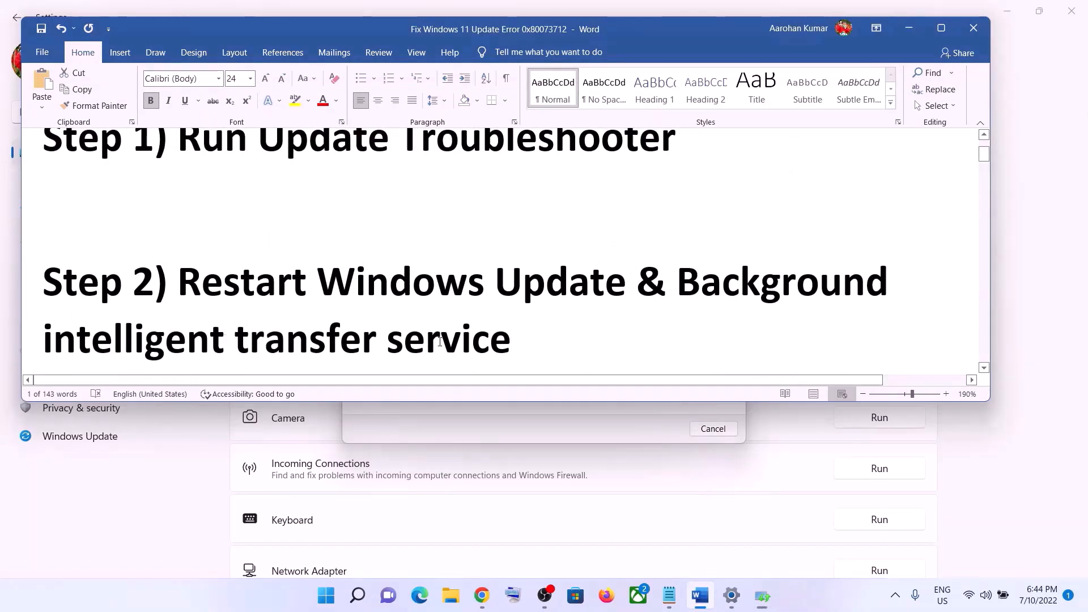
click(334, 597)
text(services)
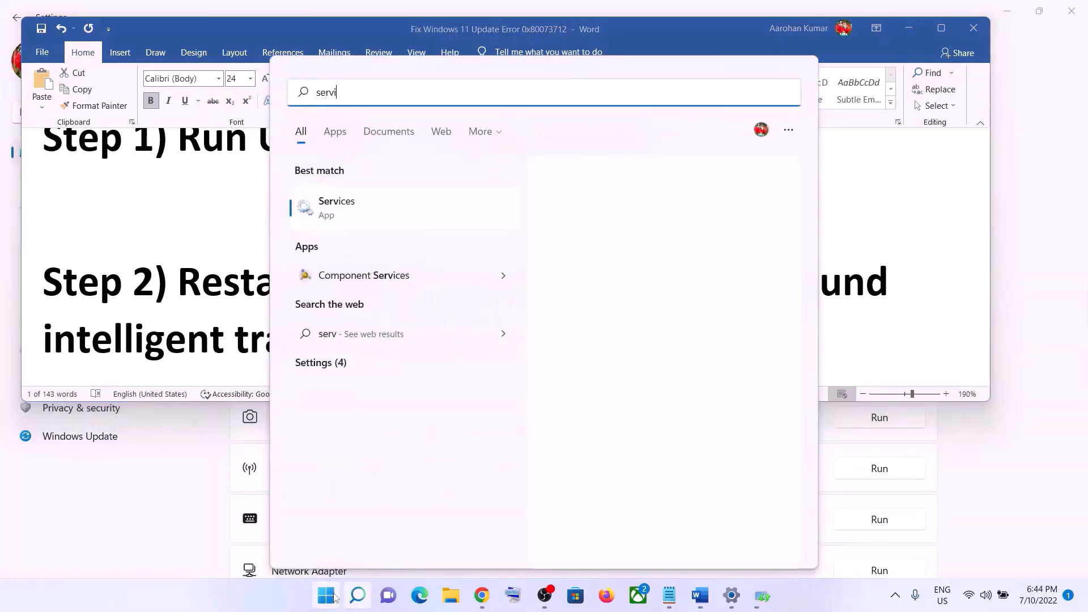
click(370, 219)
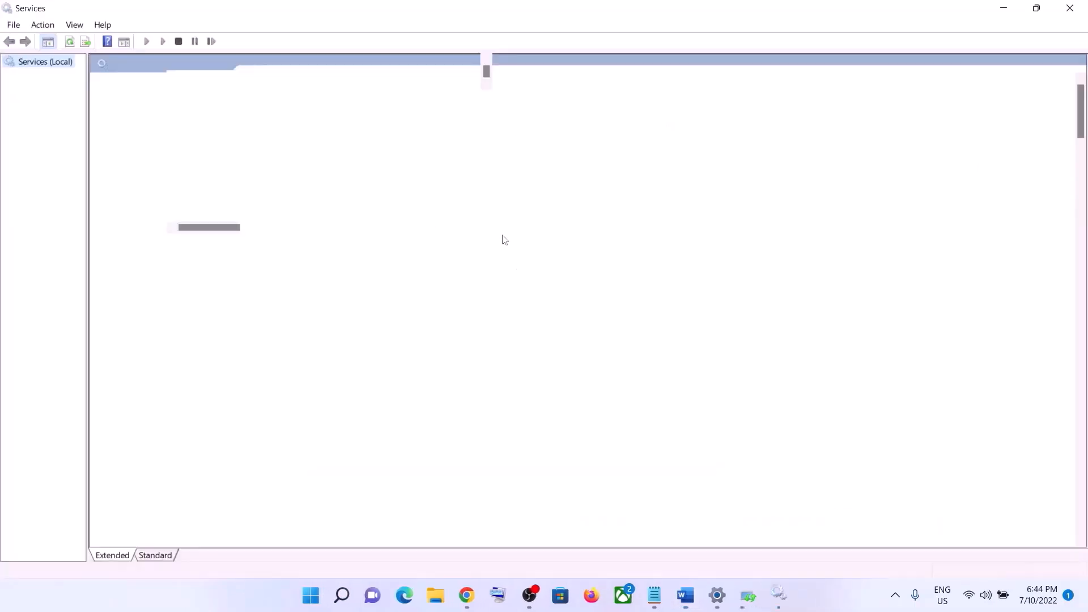
Find the Windows Update service in the services list and open its properties.
click(407, 366)
key(w)
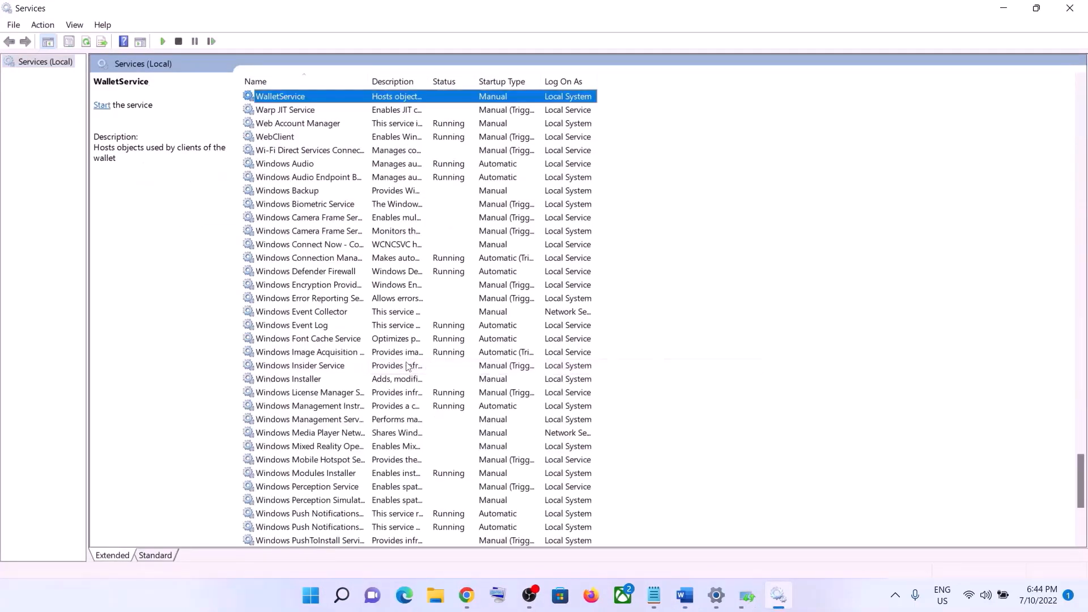
scroll(340, 377, down, 6)
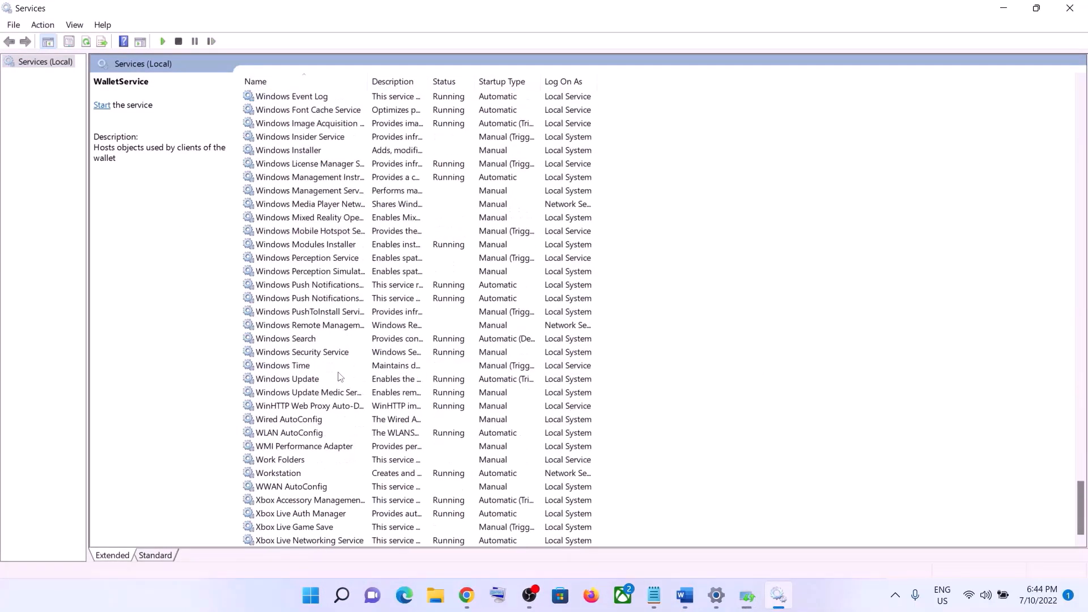
click(309, 380)
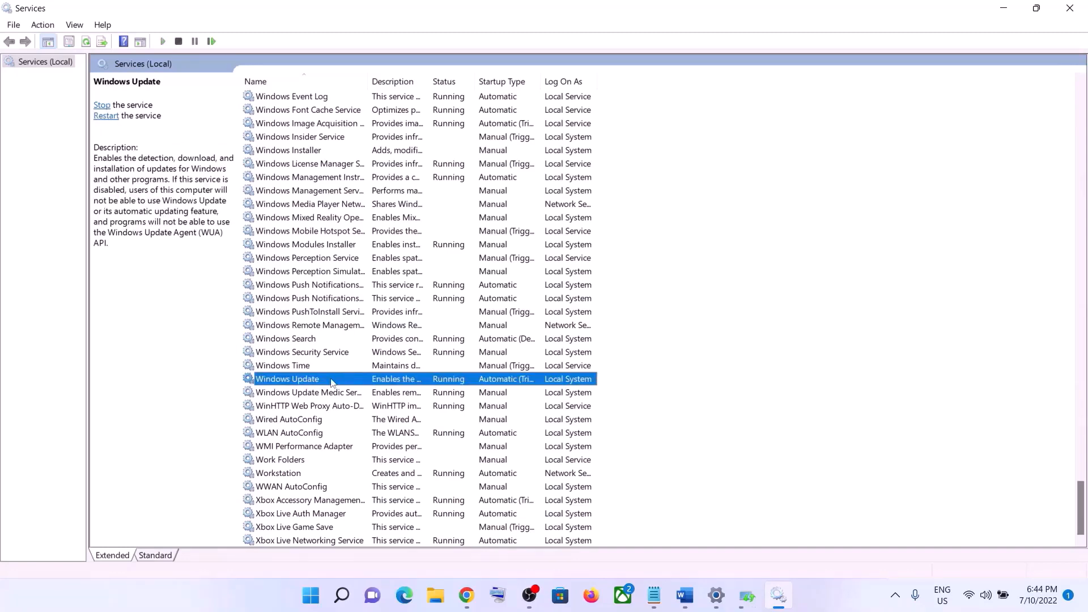
double_click(333, 384)
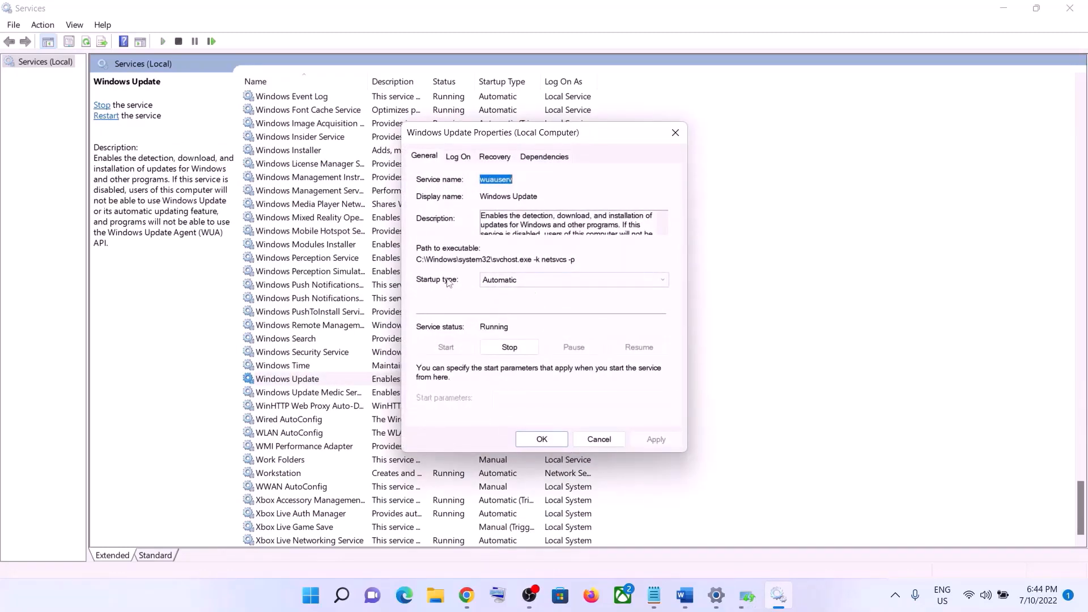
Set the Windows Update service's startup type to Automatic and restart the service, dismissing the completed troubleshooter.
click(496, 282)
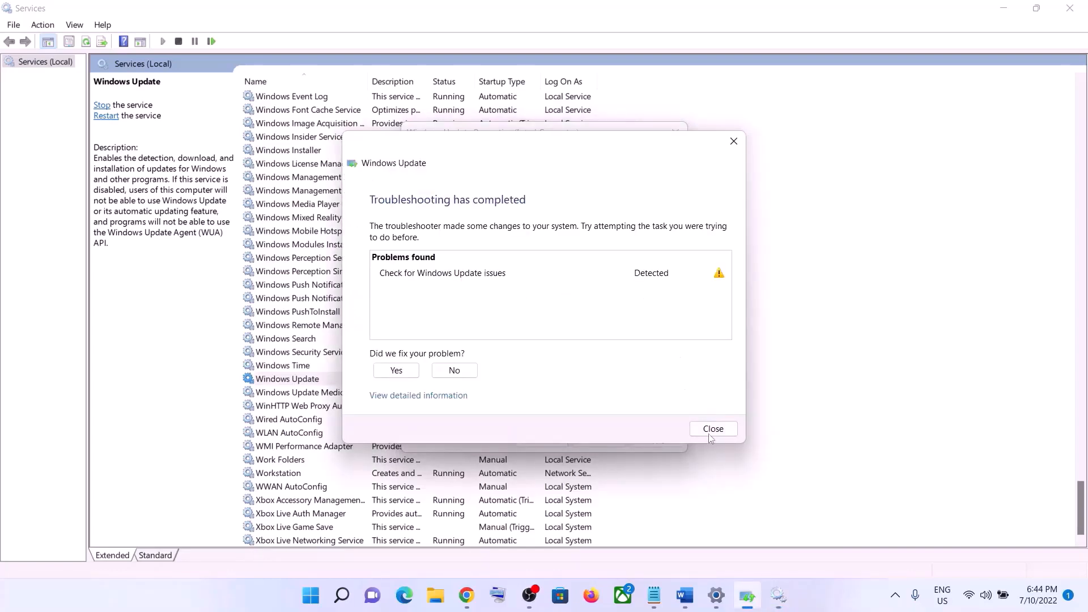
click(712, 429)
click(513, 280)
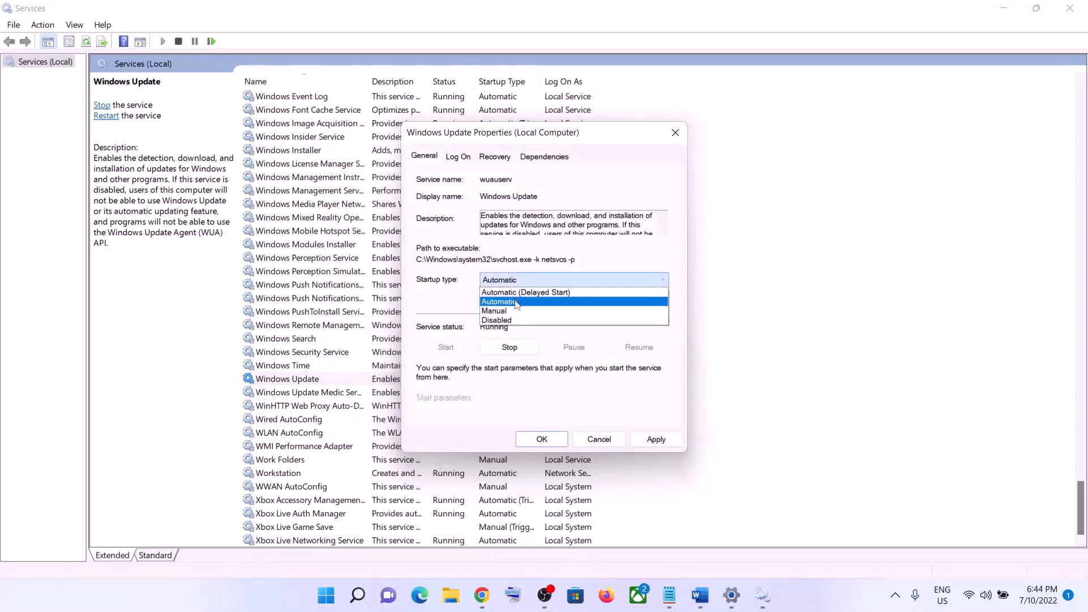
click(516, 303)
click(656, 440)
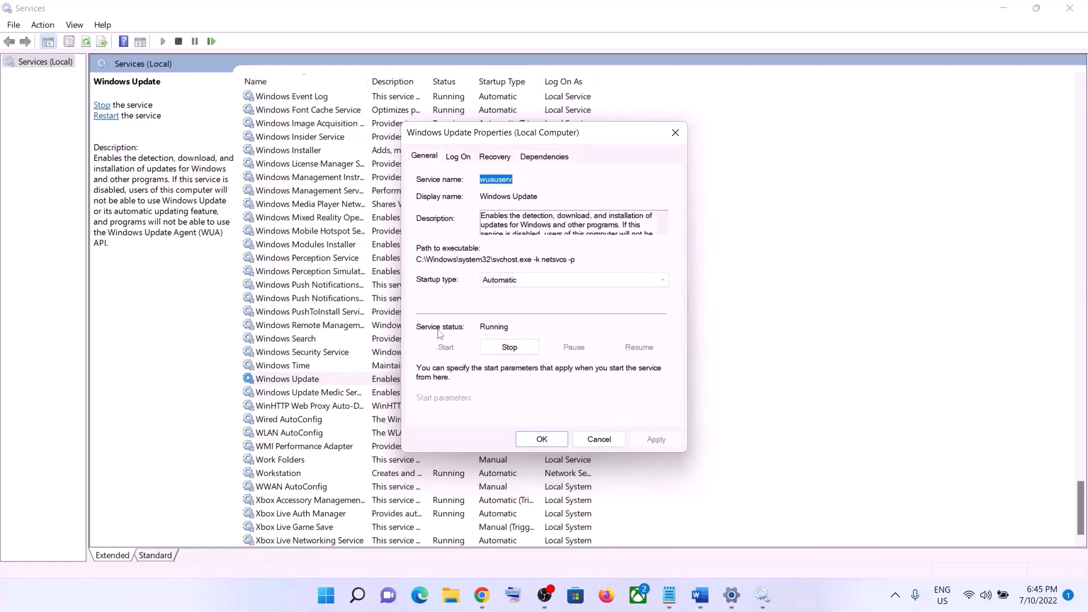
click(542, 440)
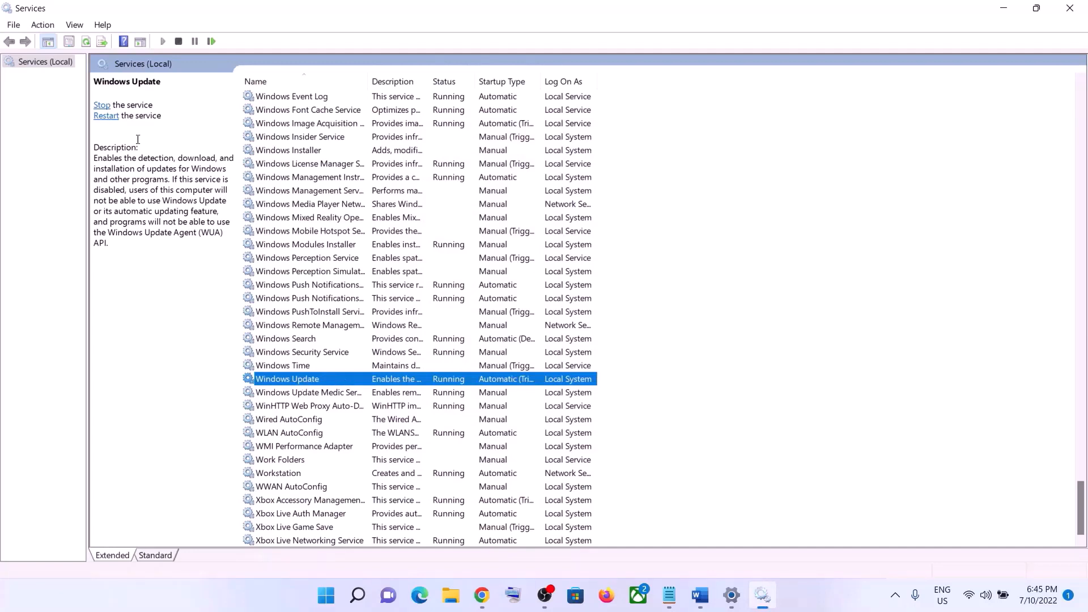
click(107, 116)
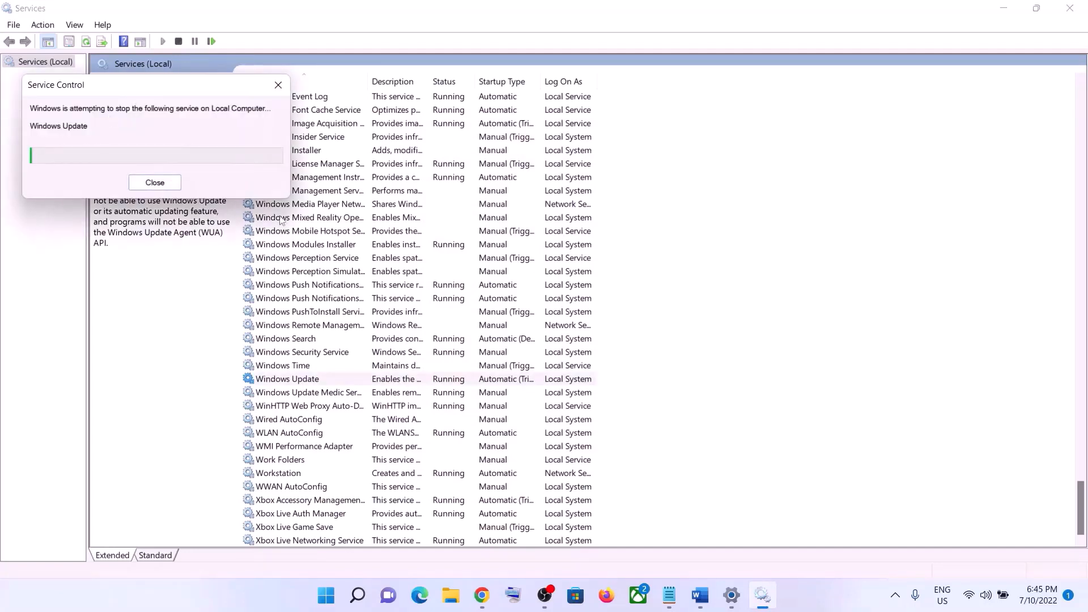
Widen the name column to fit the service names and open the Background Intelligent Transfer Service's properties.
click(352, 287)
key(b)
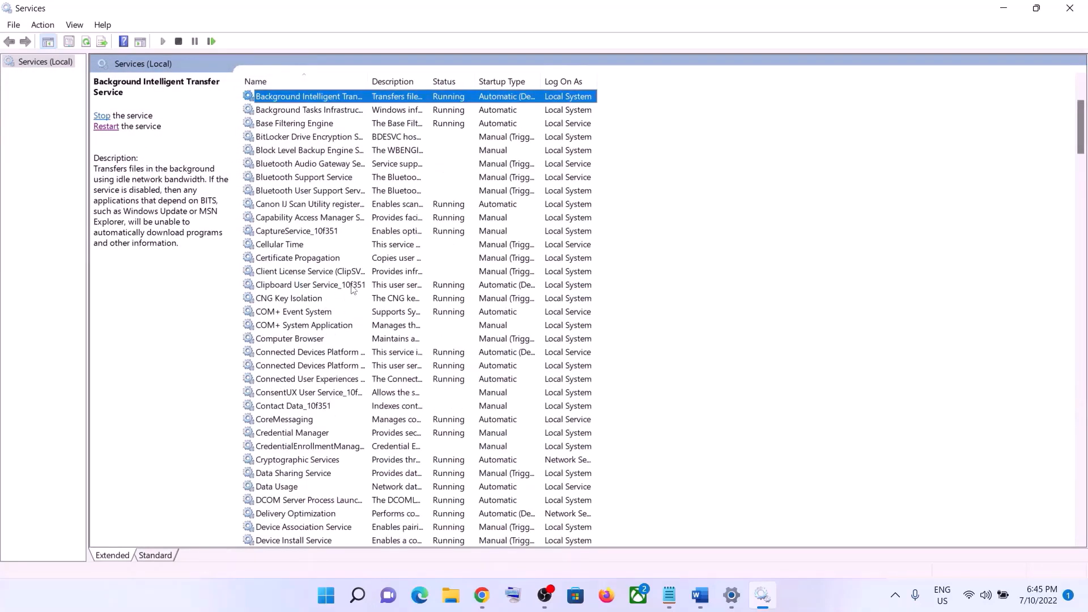
scroll(356, 209, up, 3)
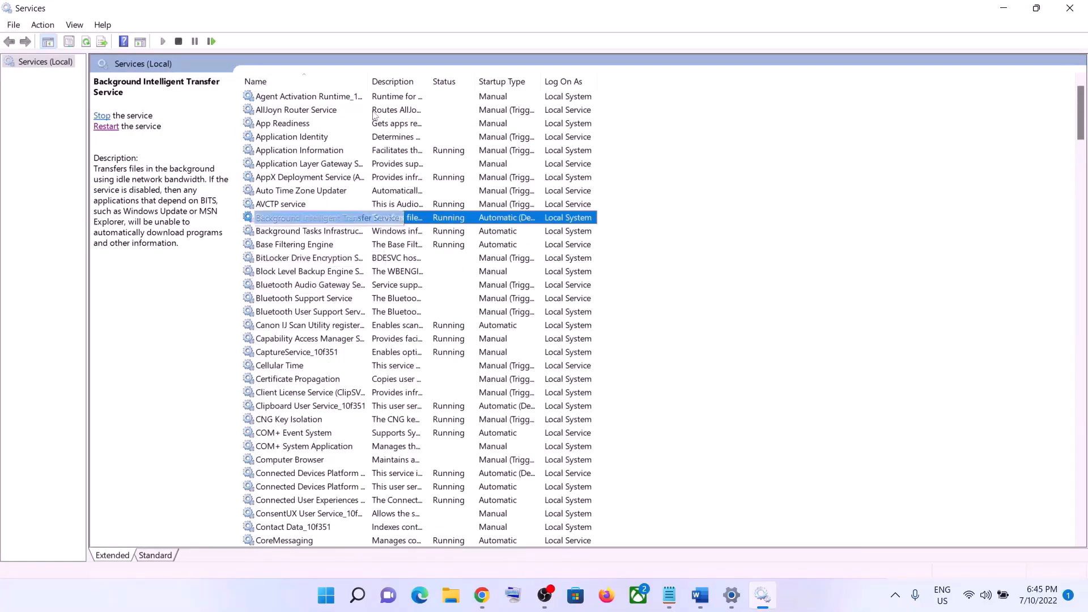
double_click(367, 80)
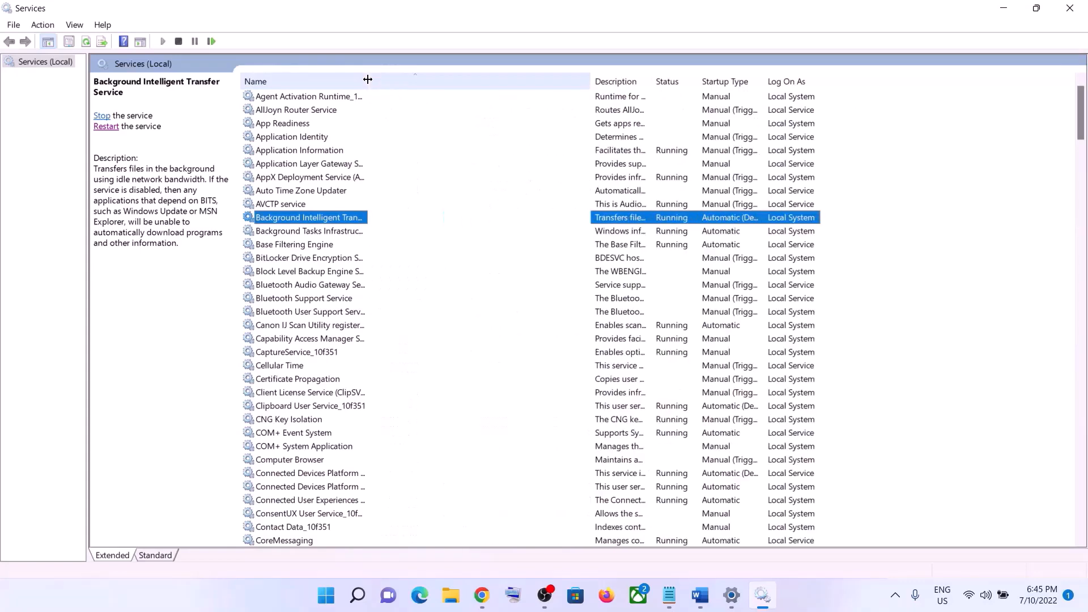
double_click(370, 218)
Set the Background Intelligent Transfer Service's startup type to Automatic and restart the service.
click(546, 287)
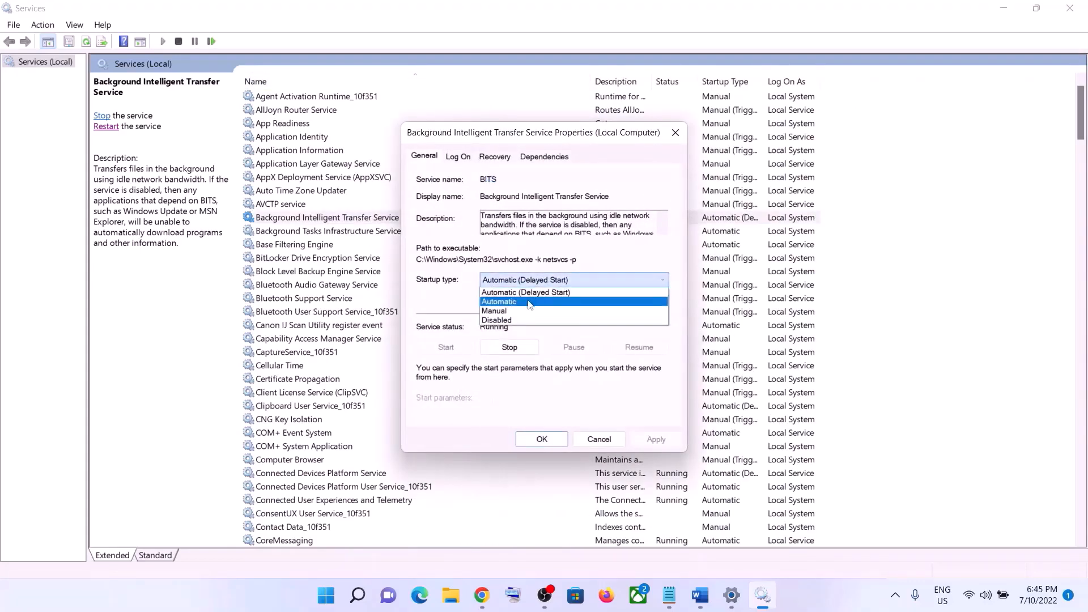
click(530, 304)
click(652, 435)
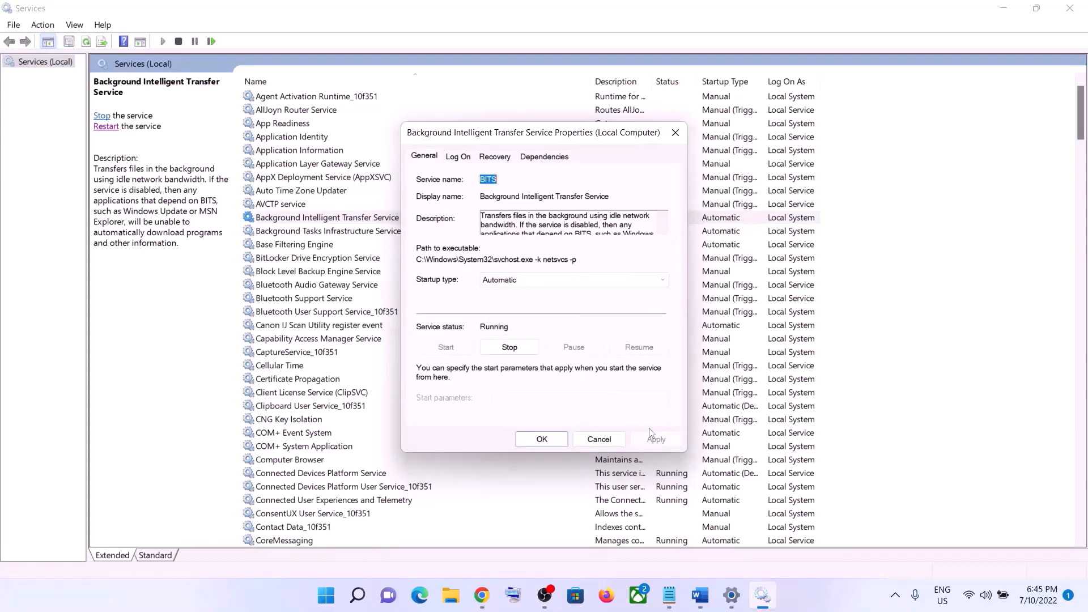
click(541, 439)
click(361, 224)
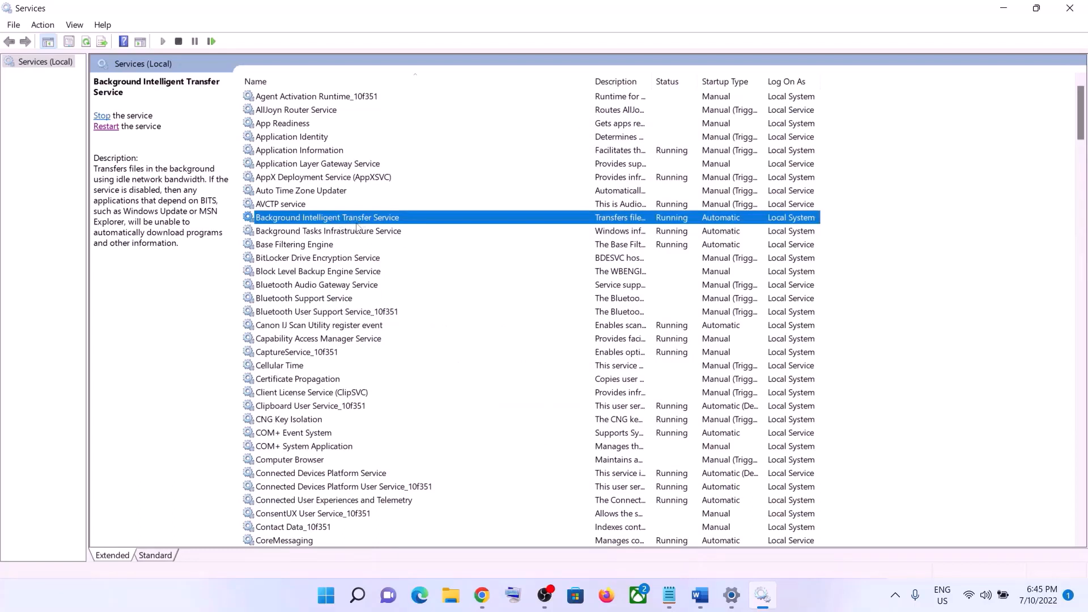
click(105, 117)
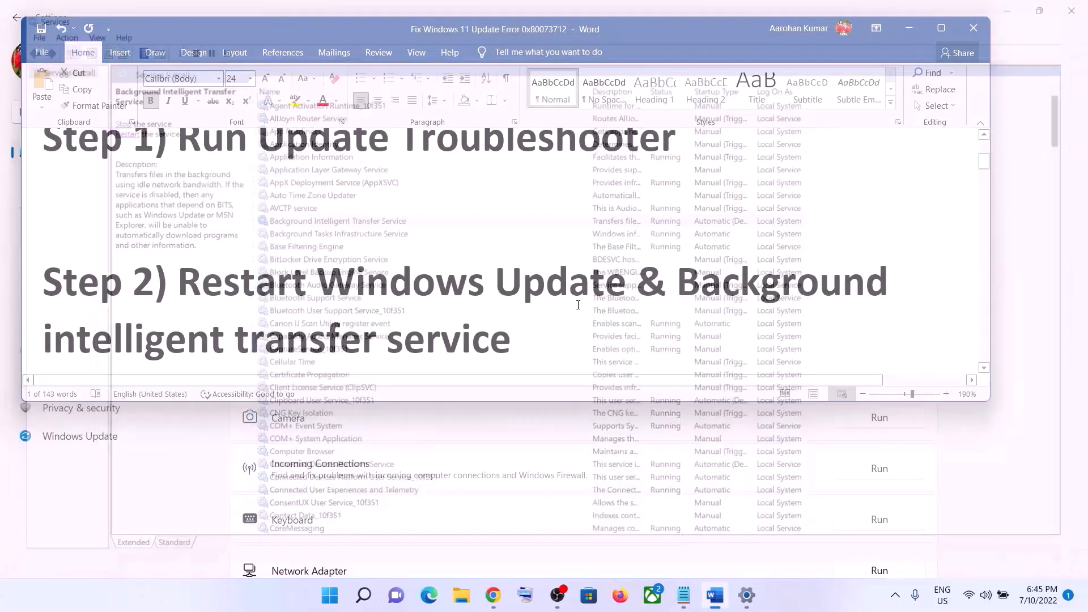
scroll(515, 304, down, 5)
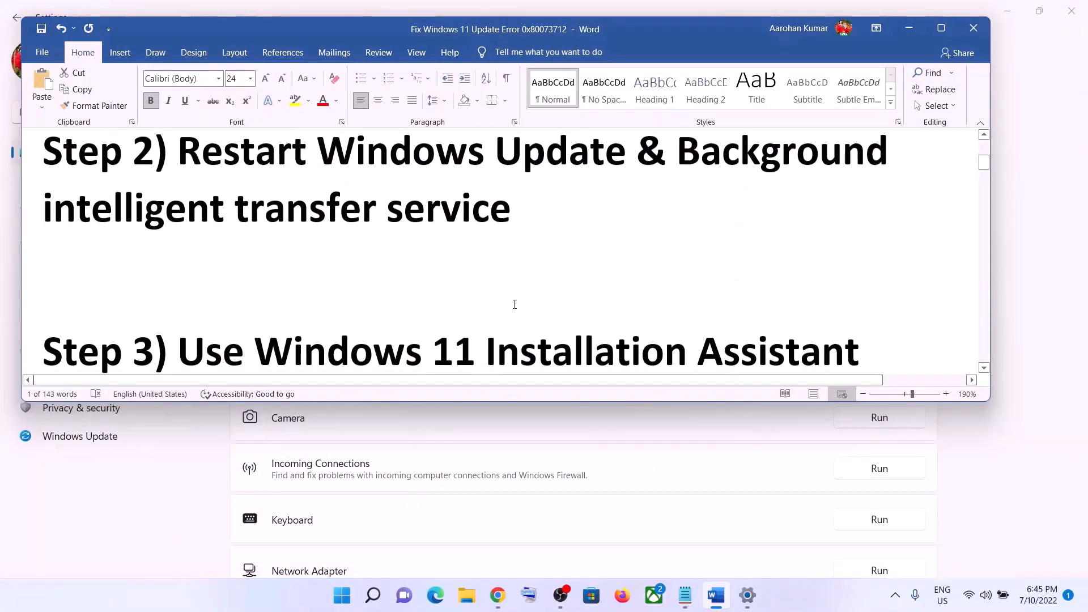
scroll(514, 304, down, 1)
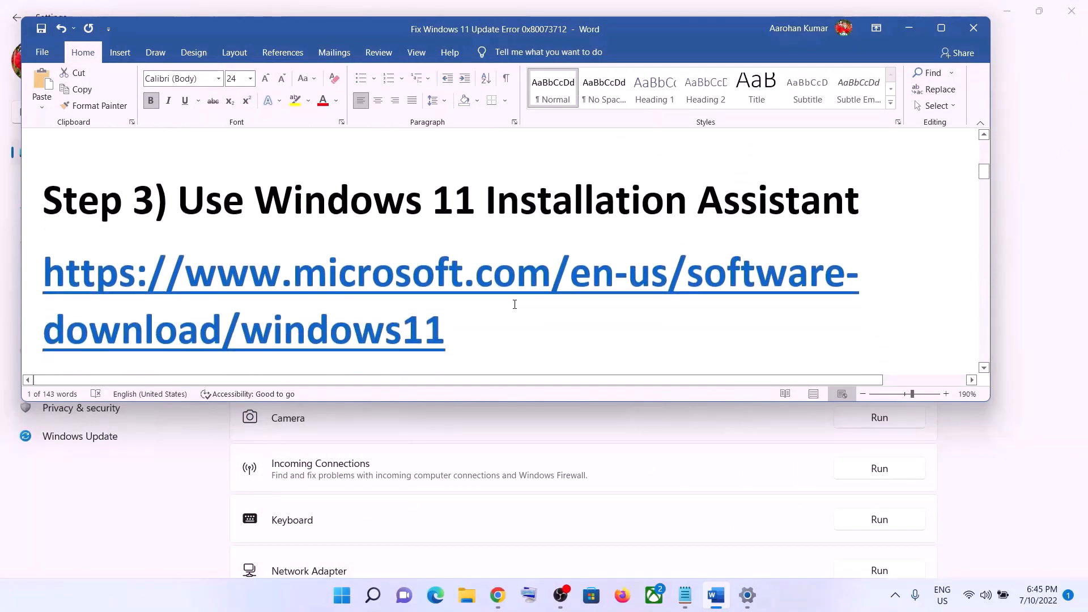
triple_click(477, 323)
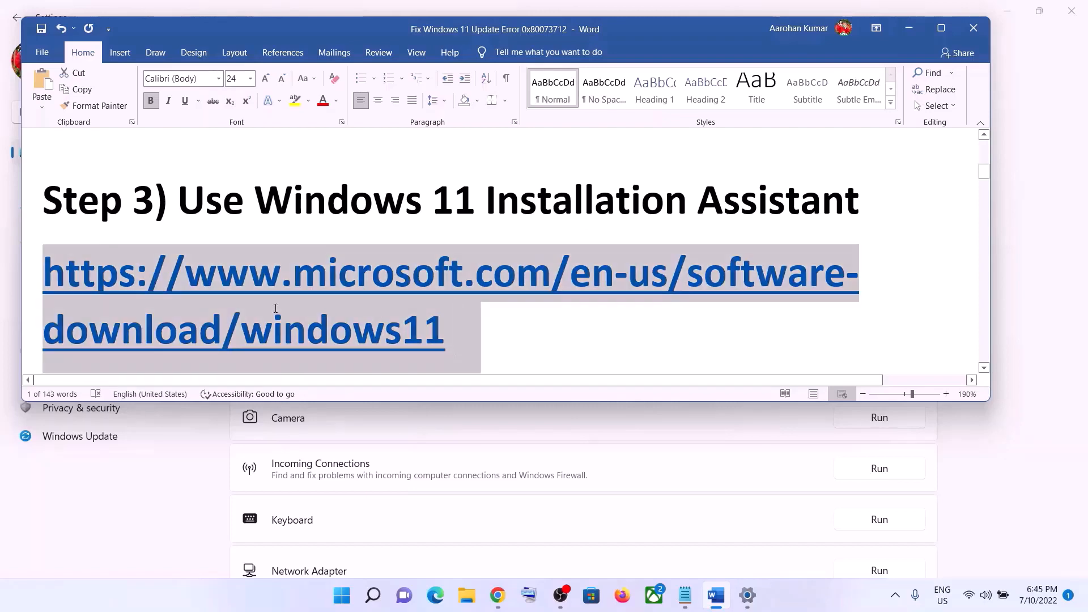
right_click(376, 302)
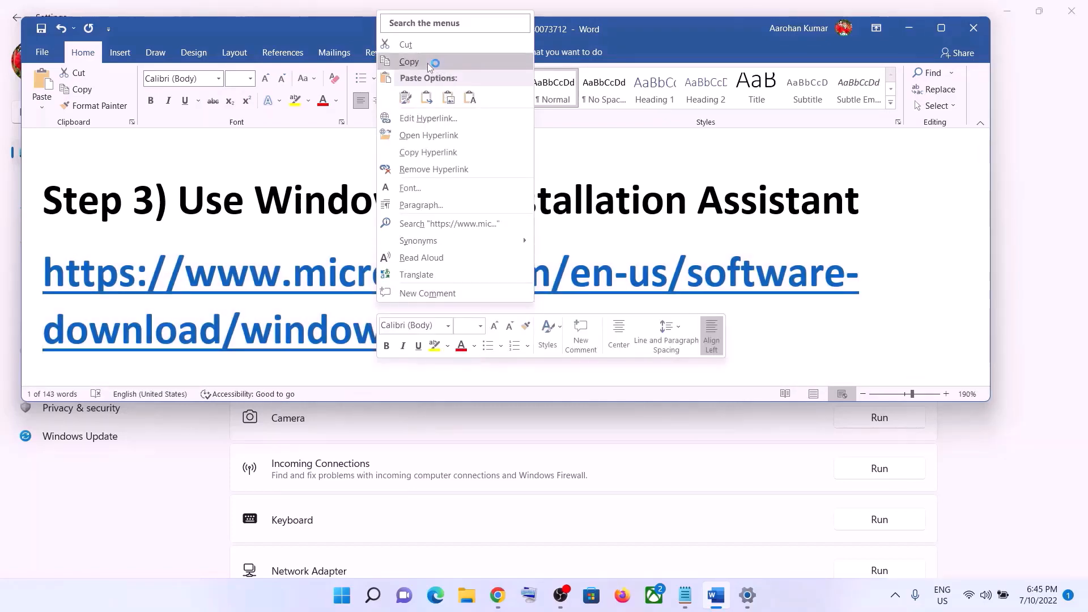
click(427, 63)
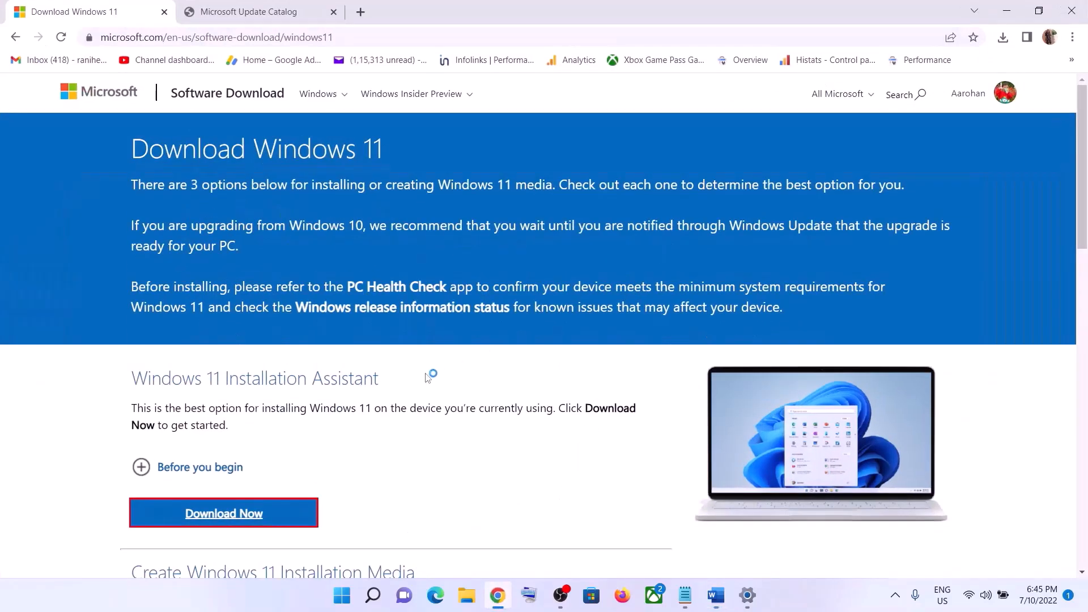
In Chrome, download the Windows 11 Installation Assistant and run it, closing it after its check.
scroll(428, 374, down, 1)
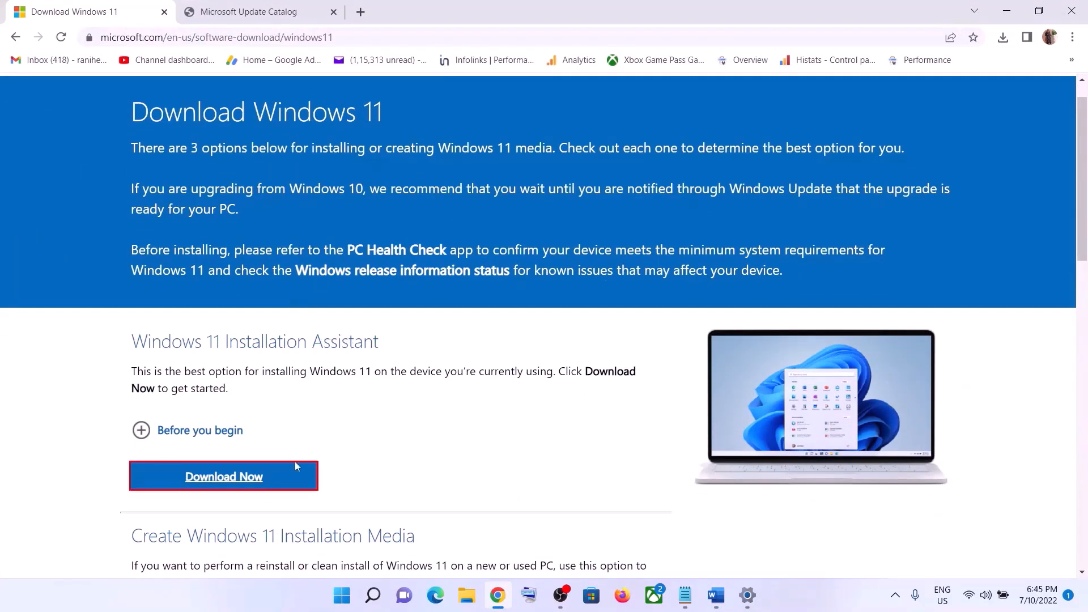
click(259, 478)
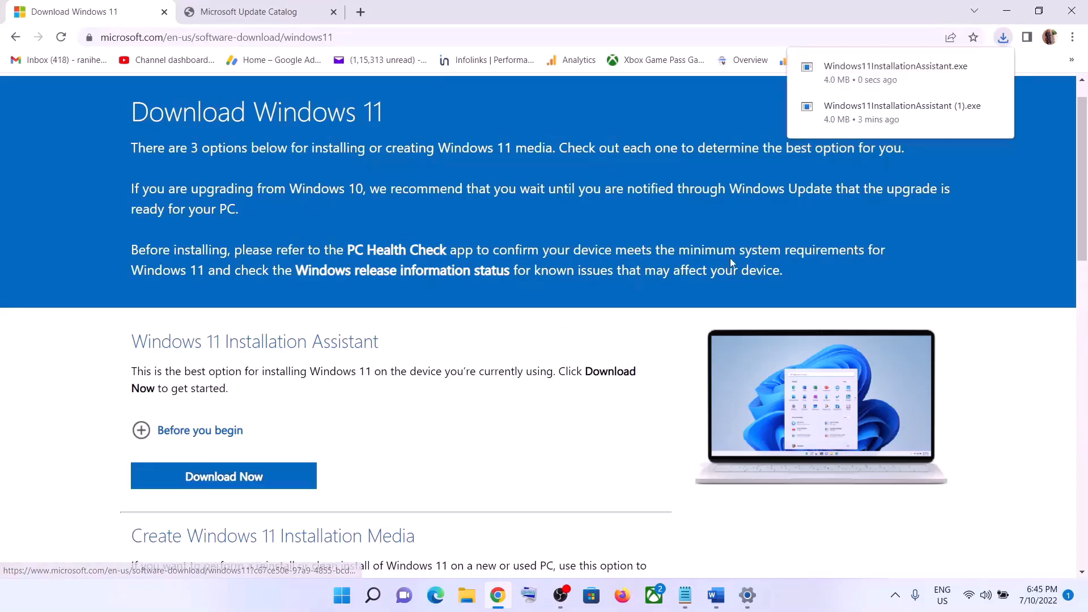
click(879, 80)
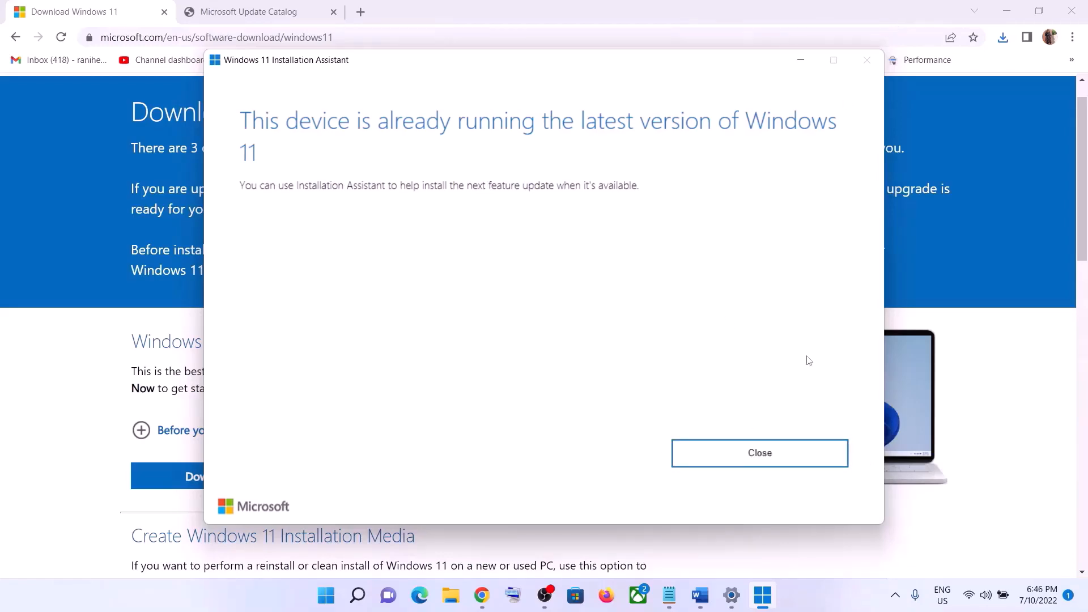
click(766, 454)
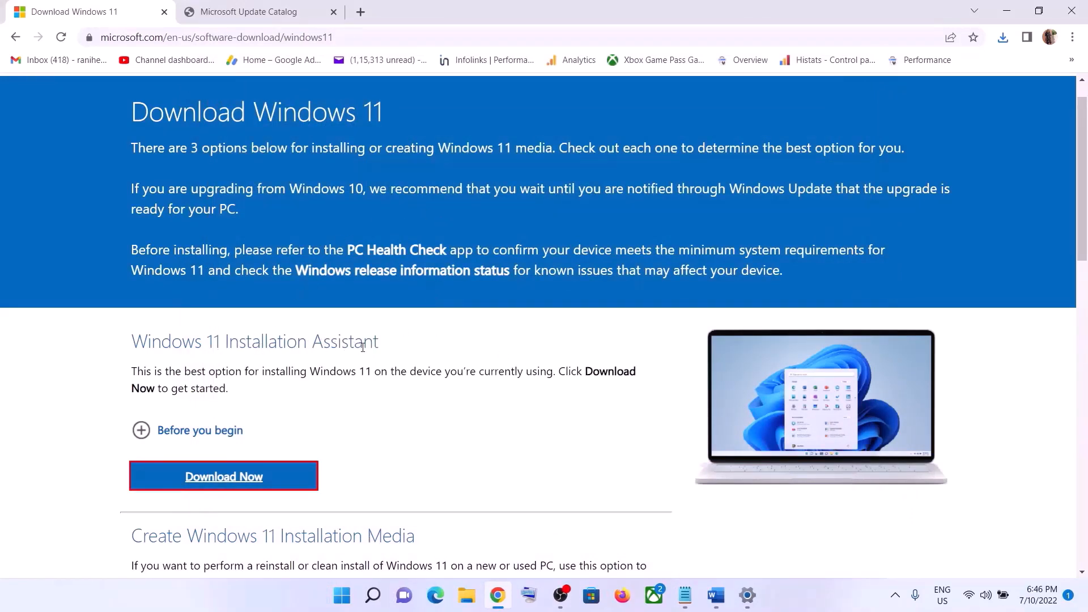
In File Explorer, show the compatibility settings in the properties of Windows11InstallationAssistant in the Downloads folder.
click(466, 595)
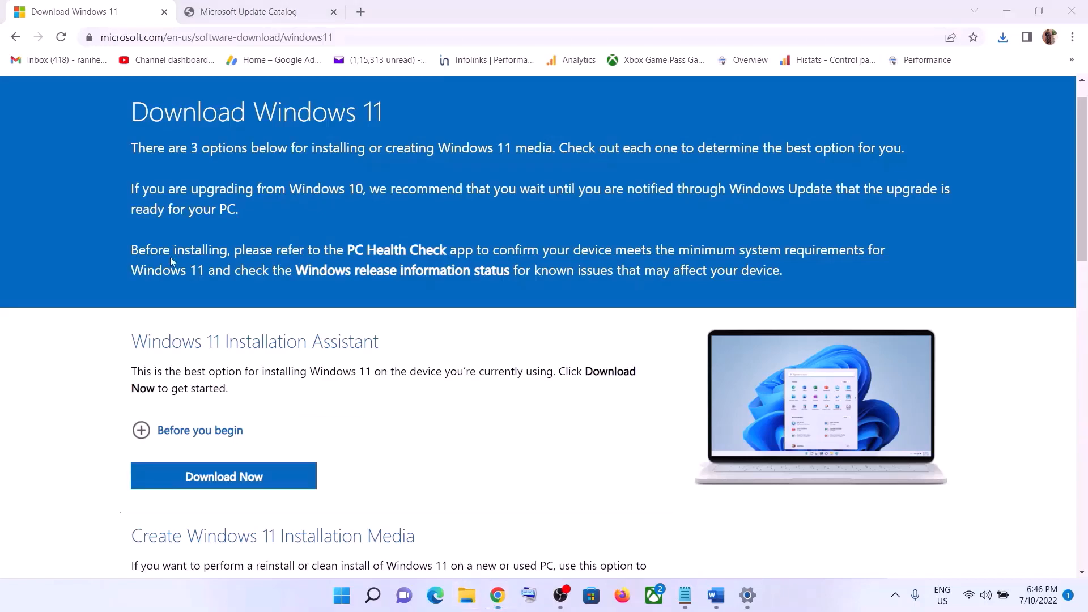
click(60, 143)
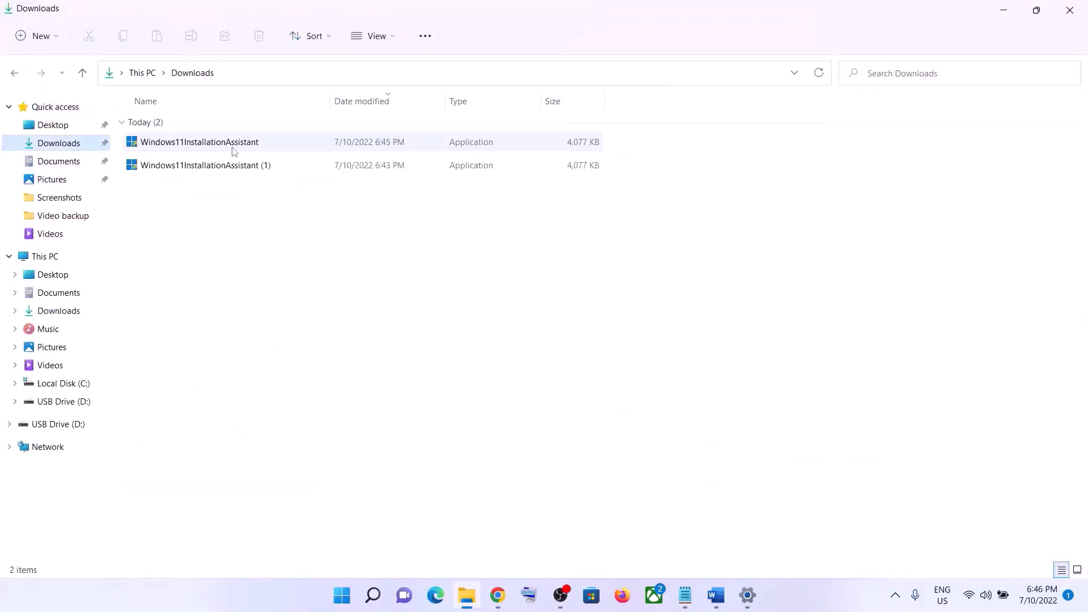
click(208, 145)
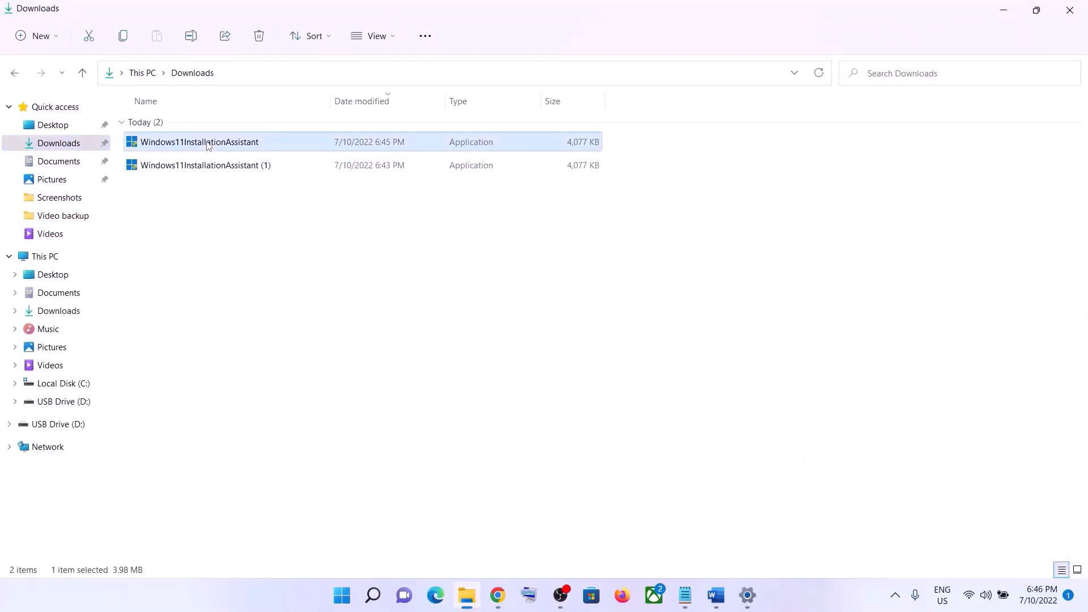
right_click(208, 145)
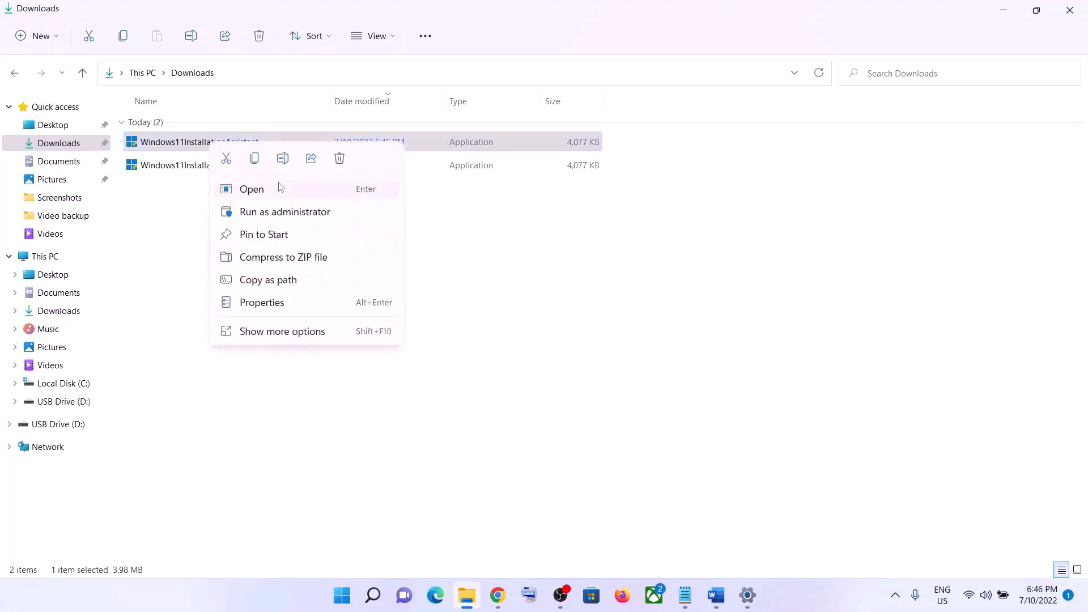
click(266, 304)
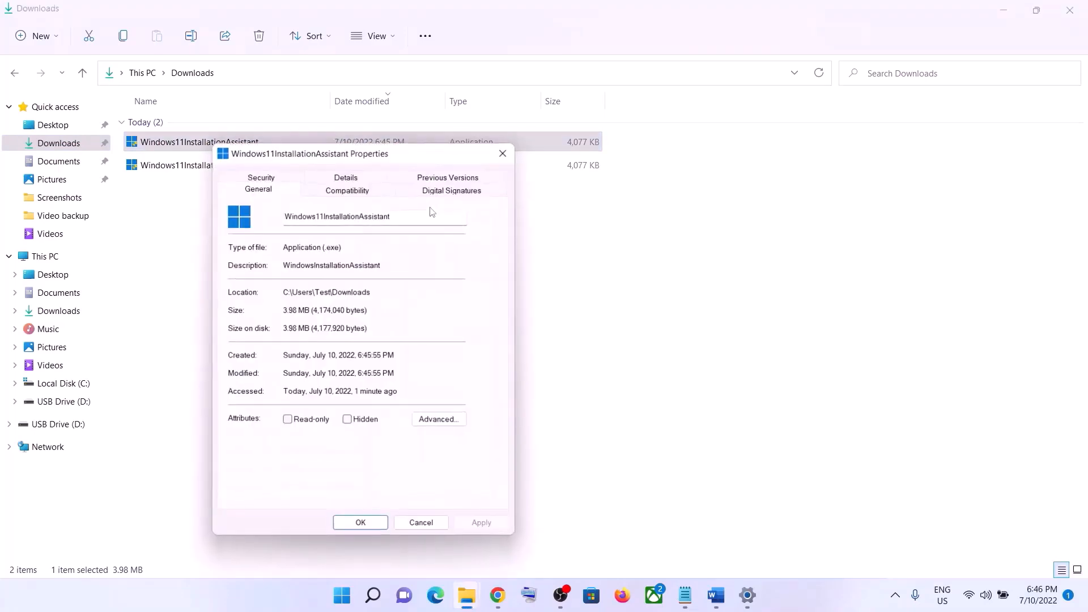
click(365, 191)
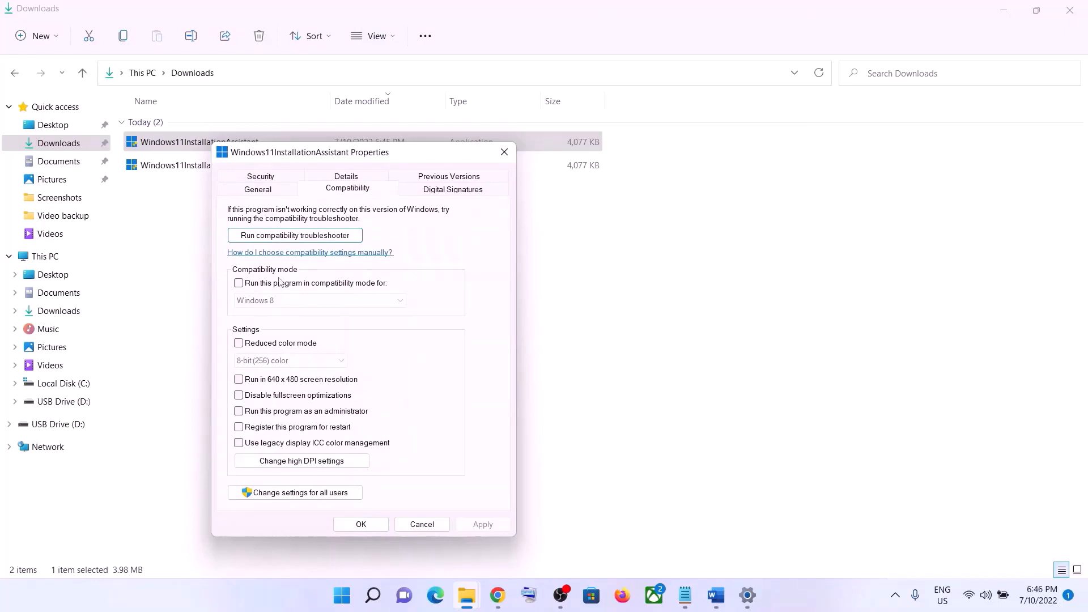
Set the Installation Assistant to run in compatibility mode for Windows 7, apply the change, and minimize the Downloads window.
click(239, 284)
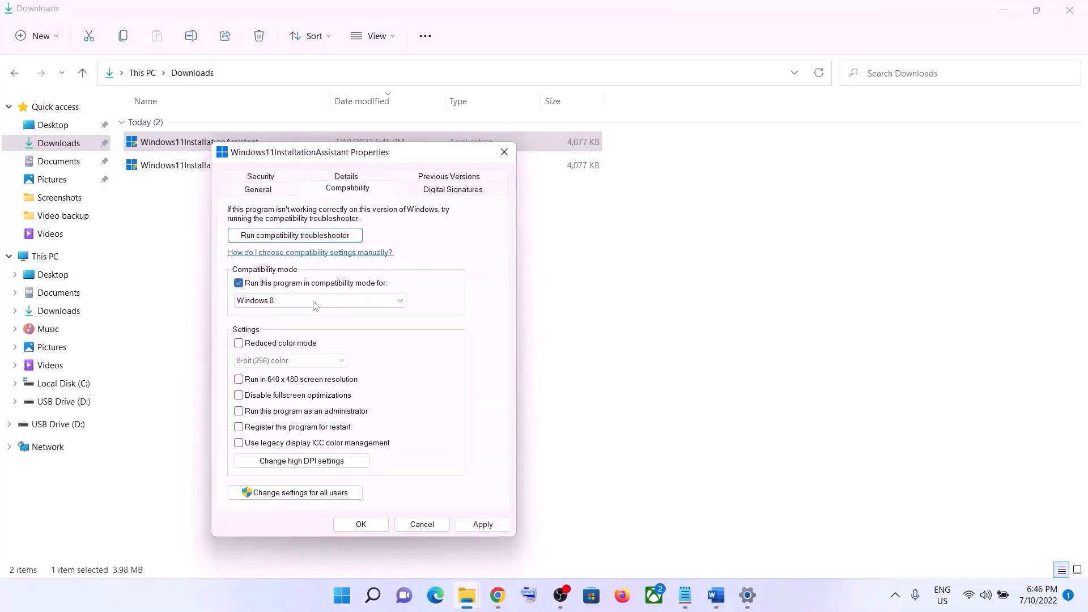
click(368, 301)
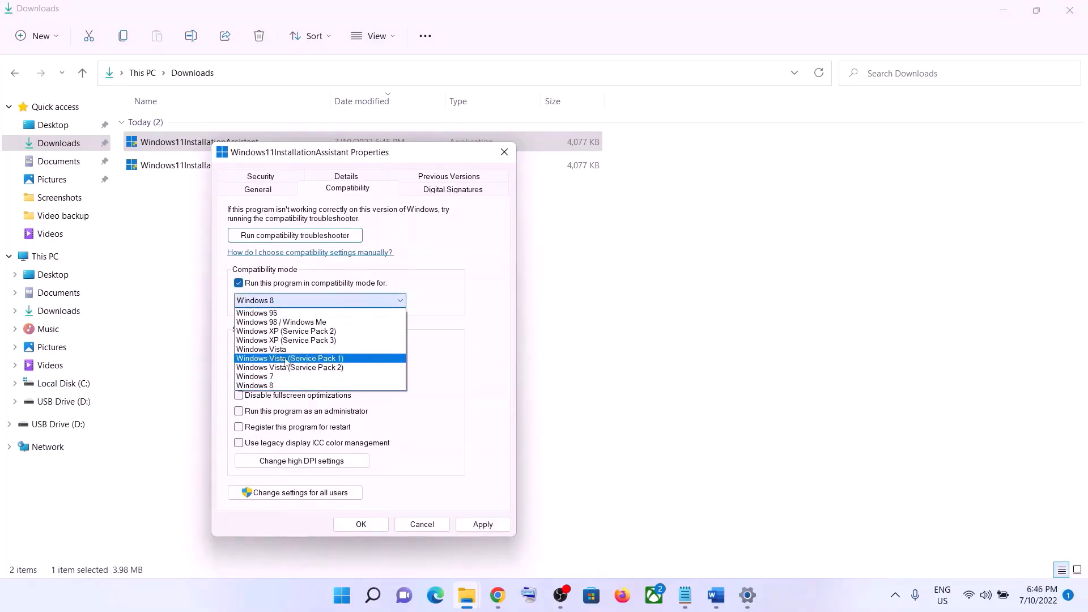
click(272, 377)
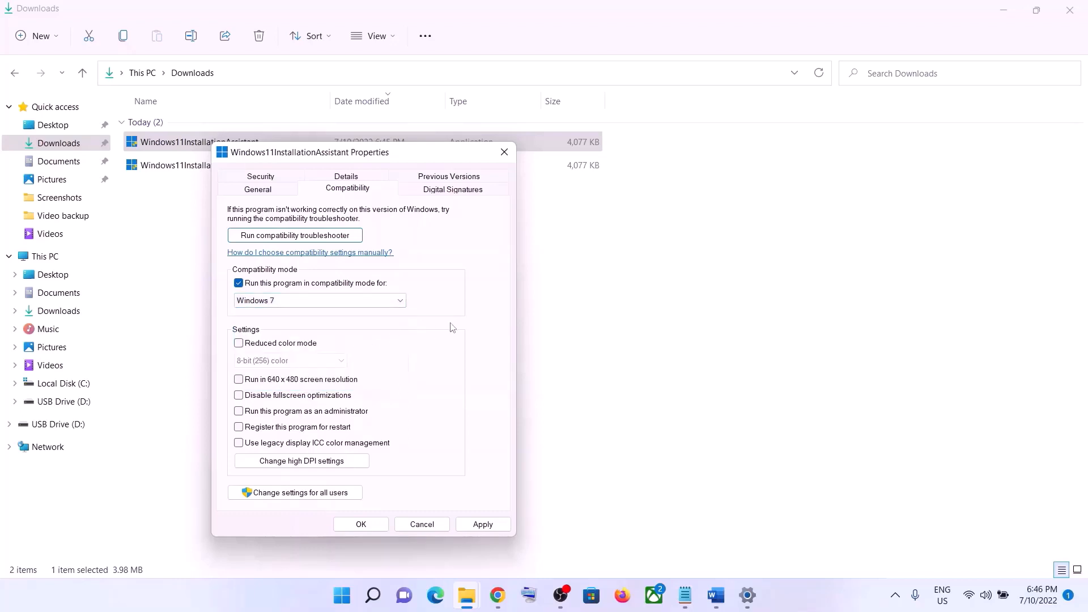
click(483, 524)
click(383, 525)
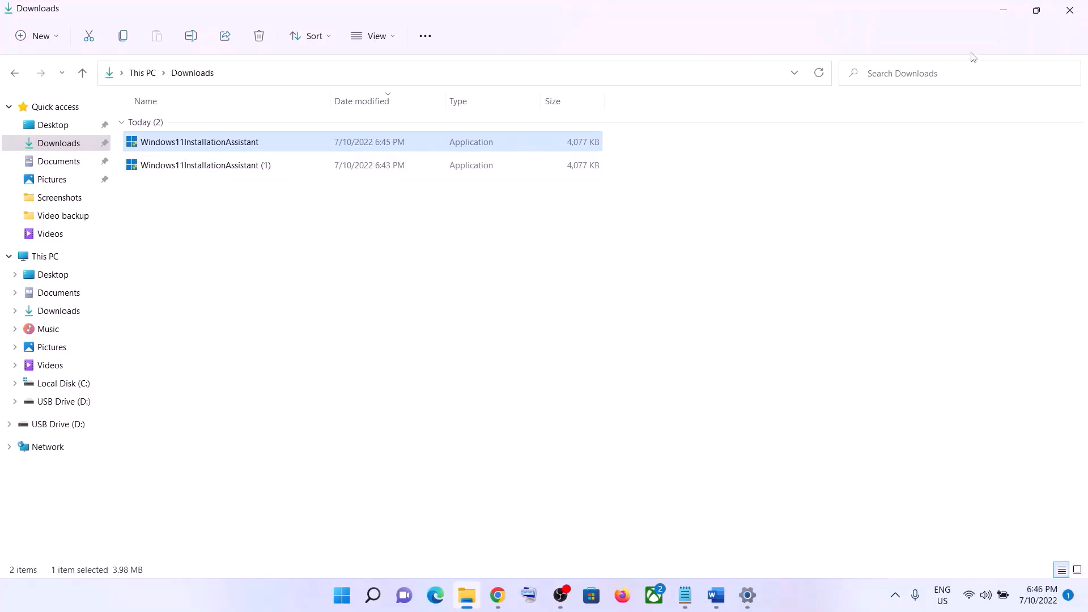
click(1014, 17)
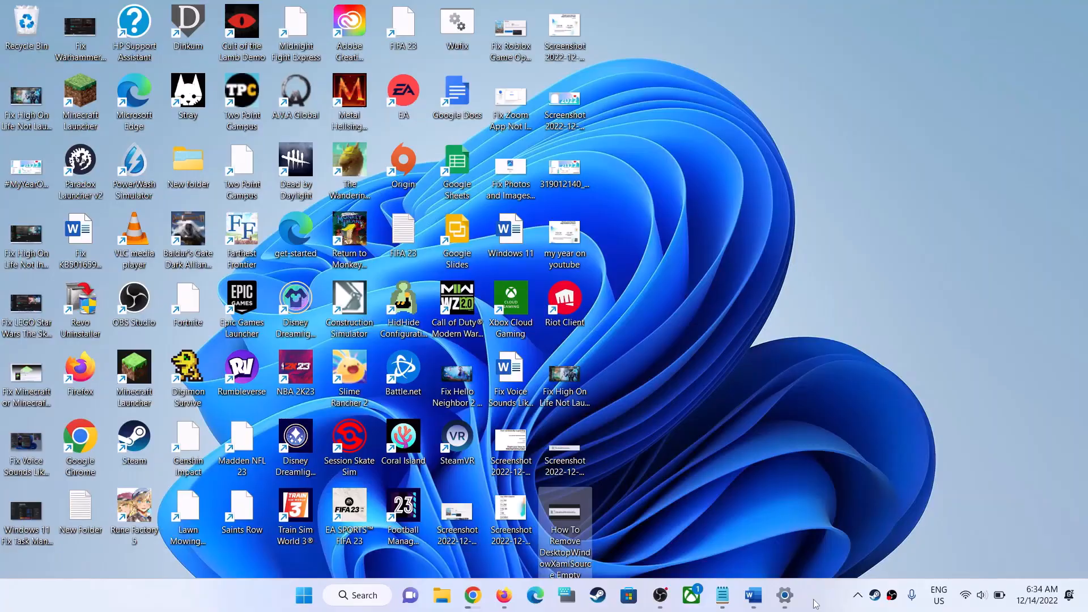
click(753, 595)
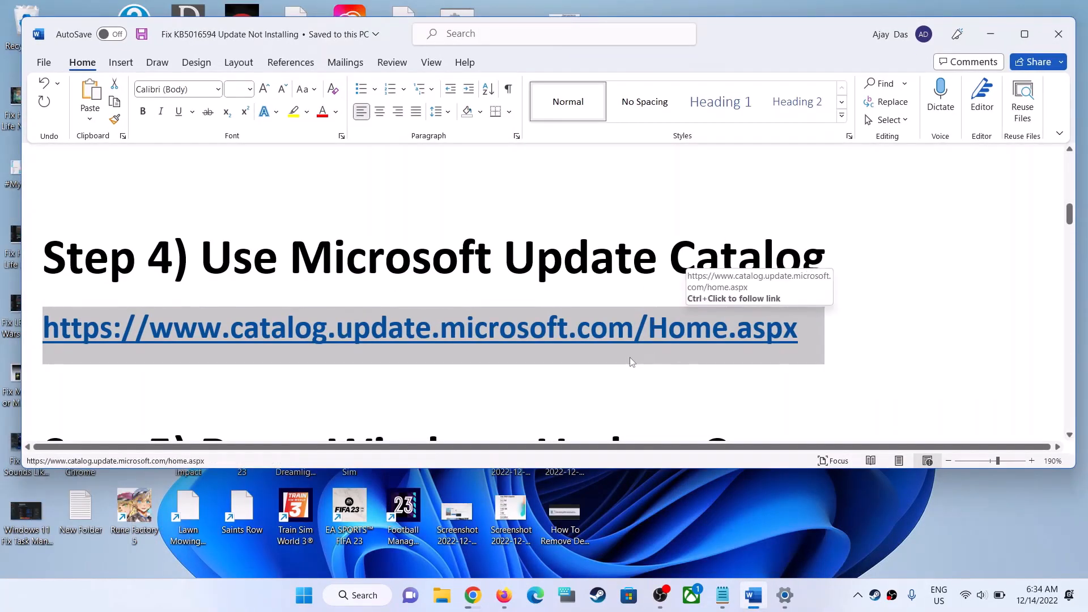
ctrl+click(661, 352)
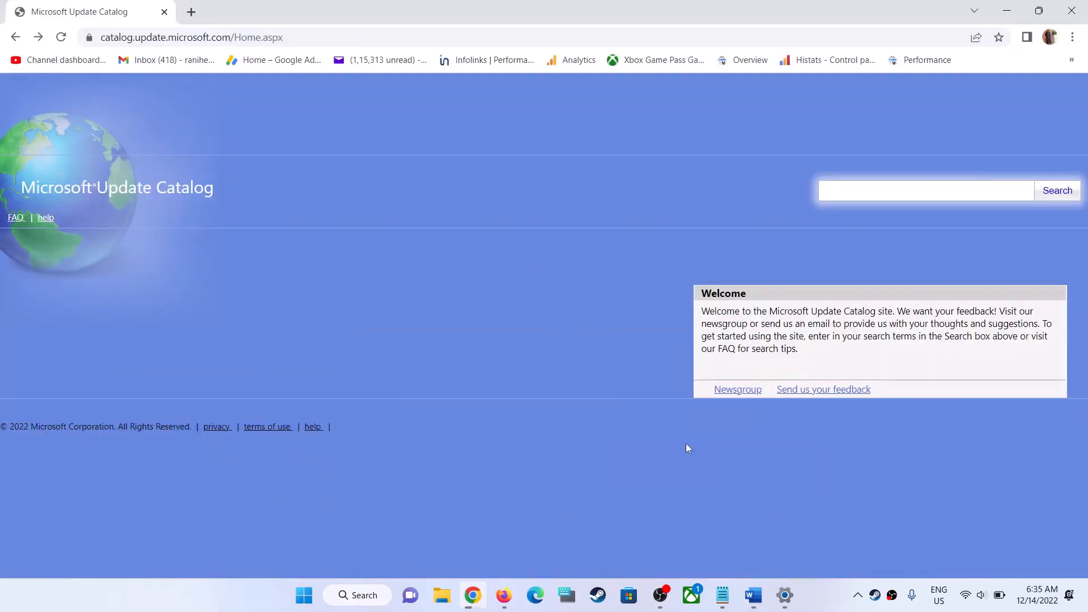
Copy the update number KB5020880 from Windows Update in Settings and search the Microsoft Update Catalog for it in Chrome.
click(784, 596)
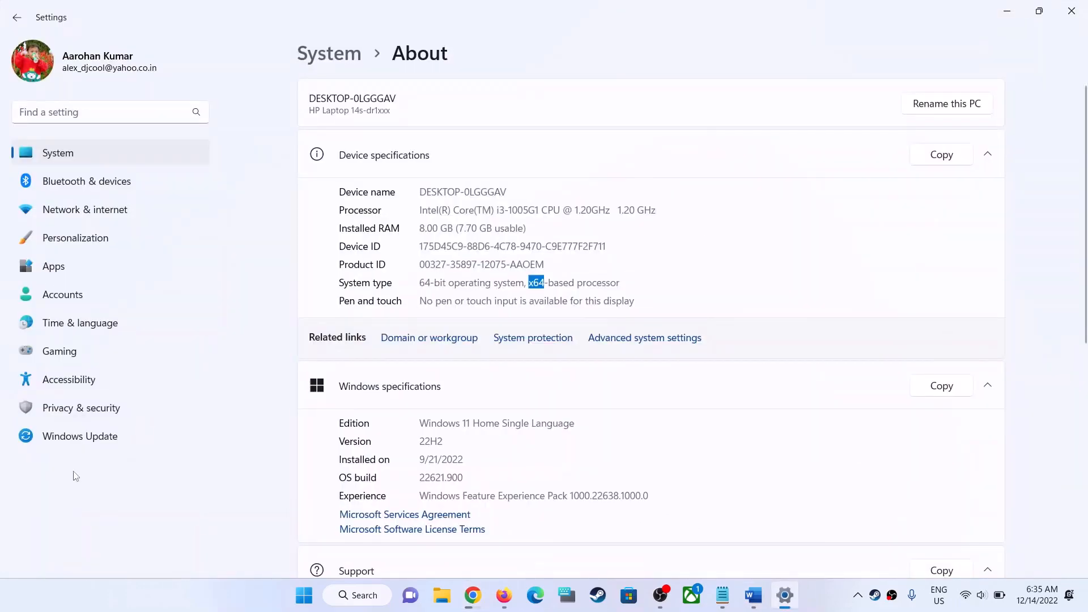
click(80, 436)
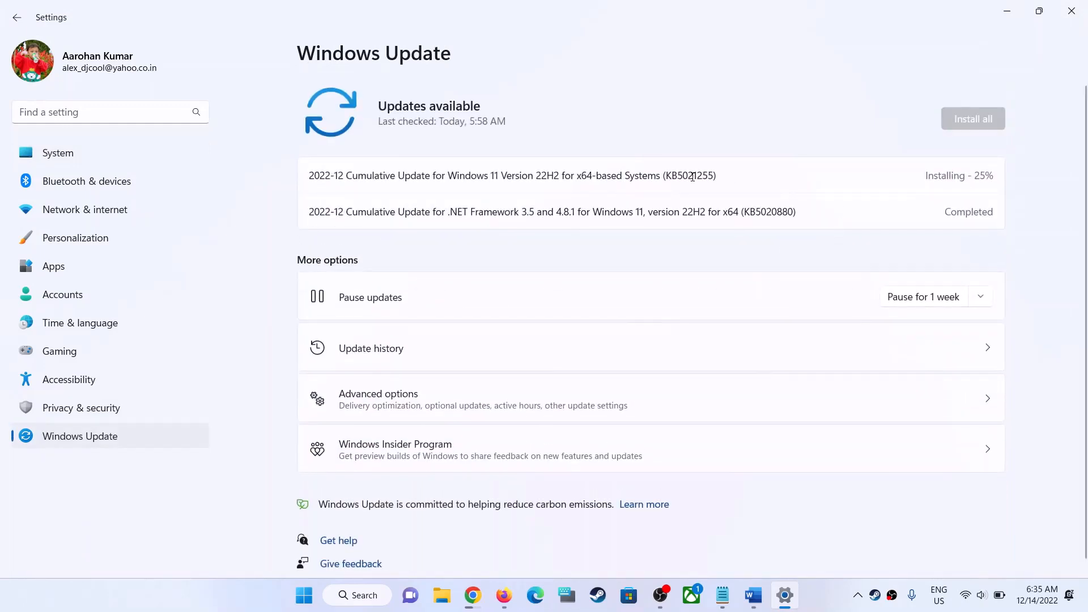
double_click(762, 214)
key(ctrl+c)
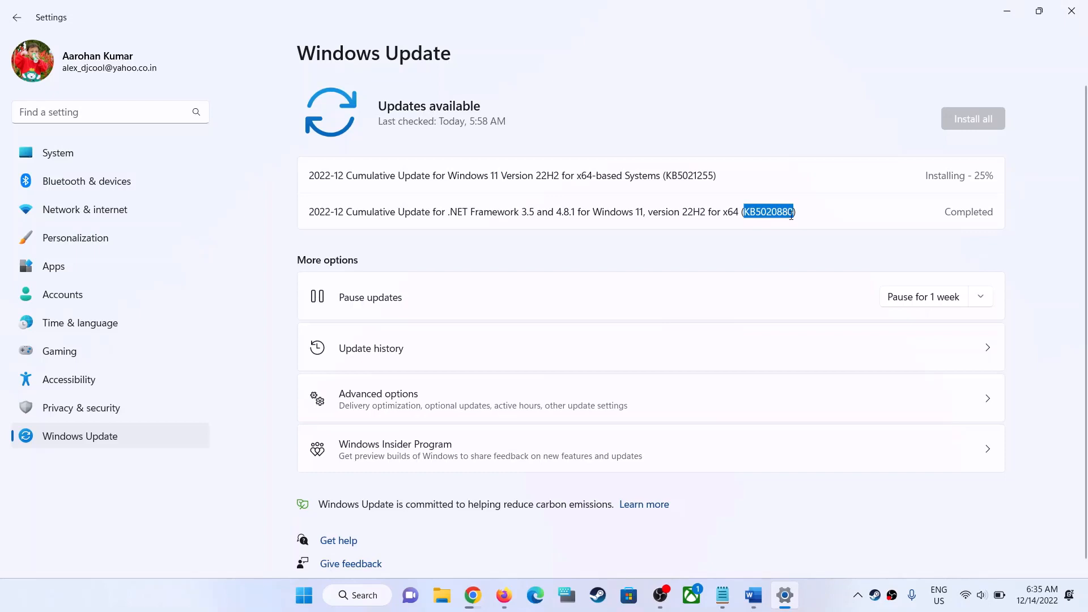
key(alt+Tab)
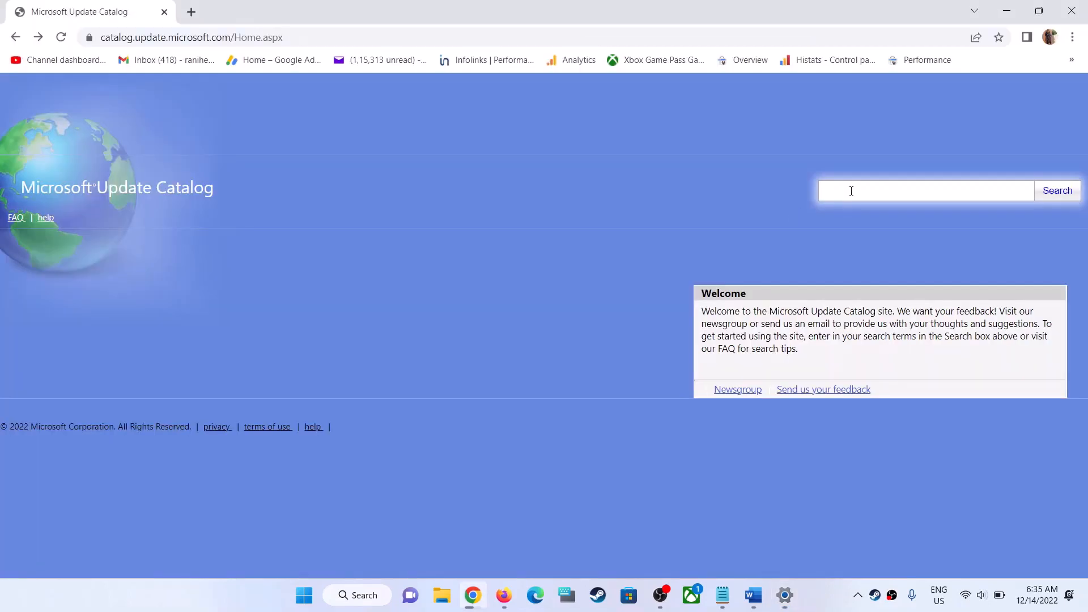
key(ctrl+v)
click(1058, 192)
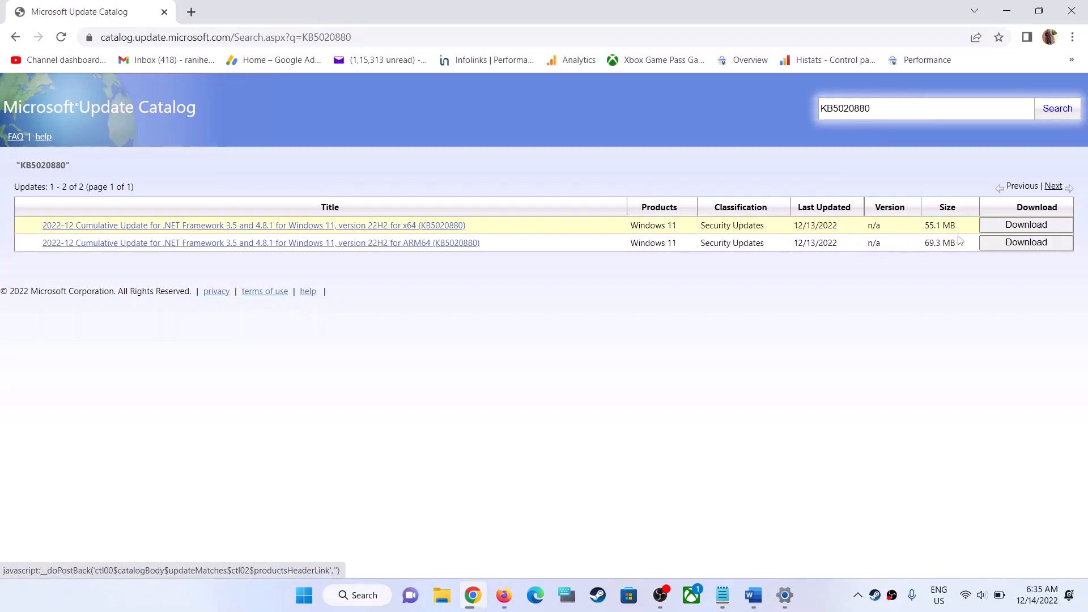
Download the x64 package of the KB5020880 .NET Framework update, moving the download window toward the middle of the page.
click(1019, 227)
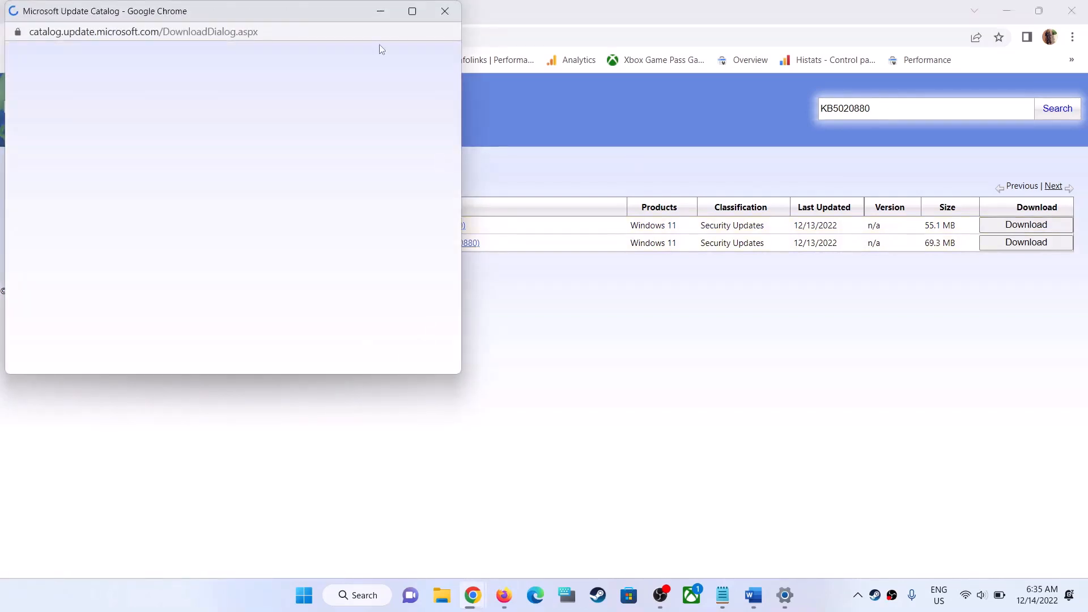
drag(318, 9, 554, 85)
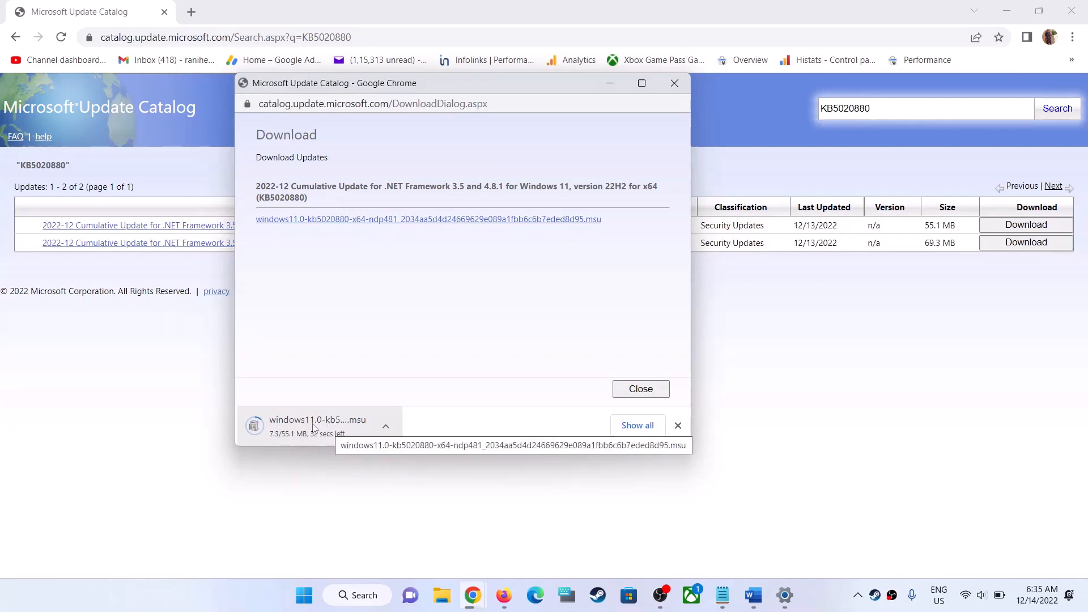
right_click(457, 222)
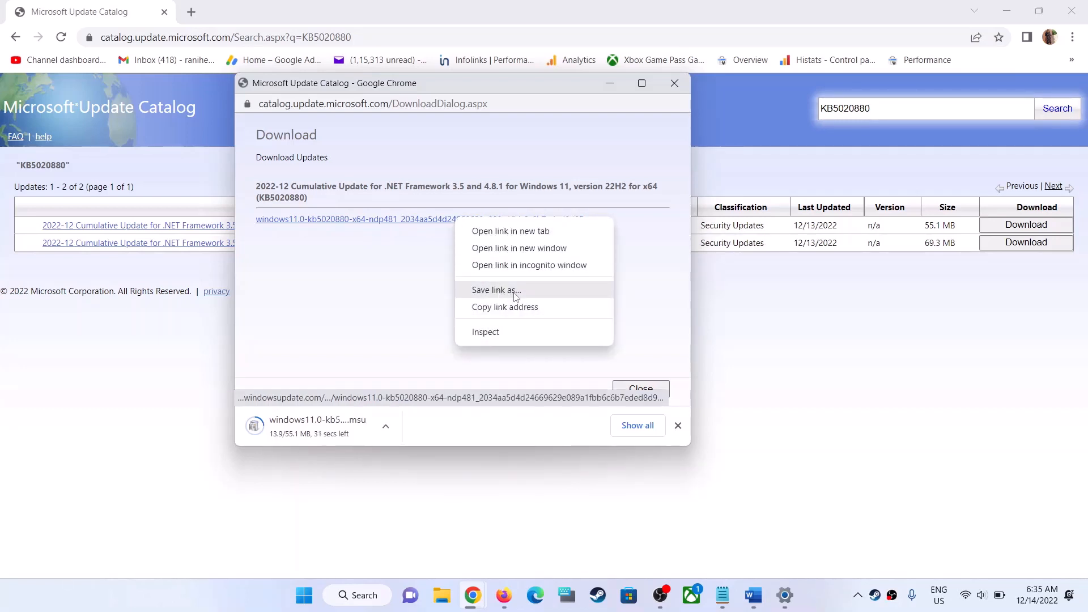
click(401, 304)
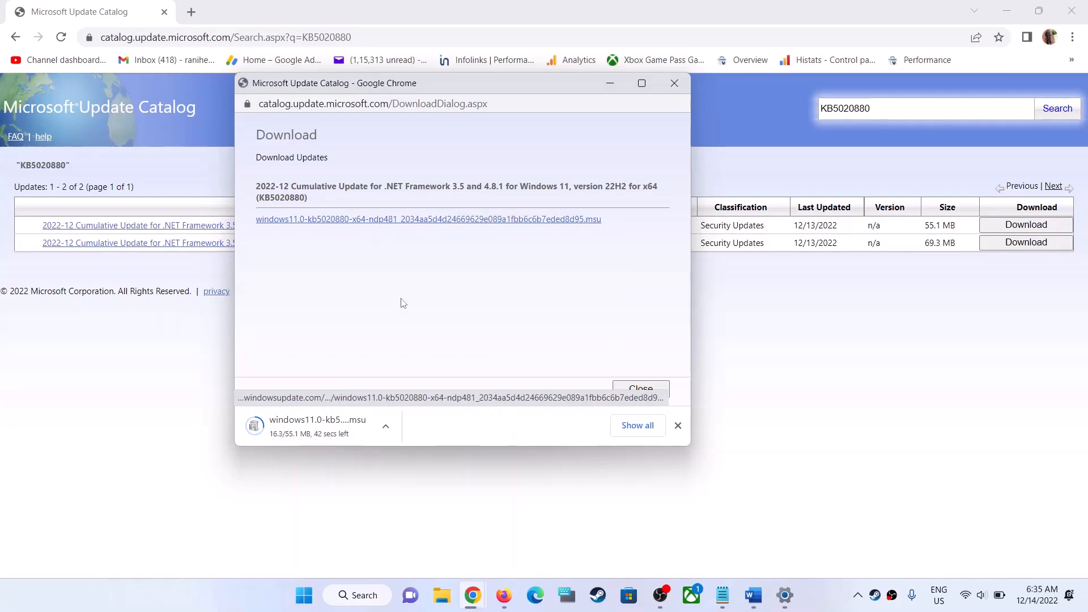
click(388, 425)
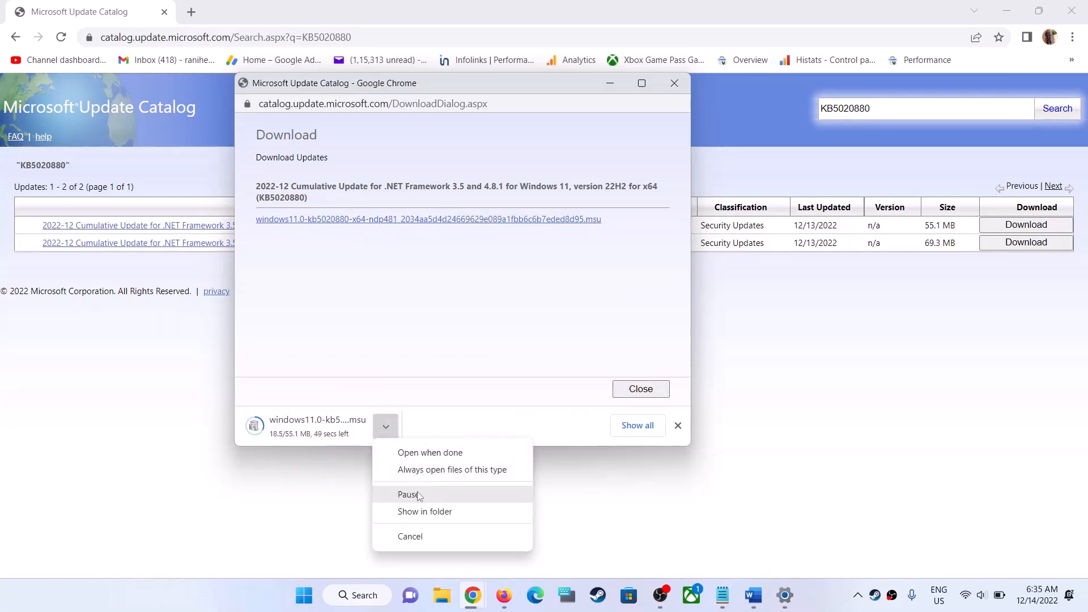
click(432, 340)
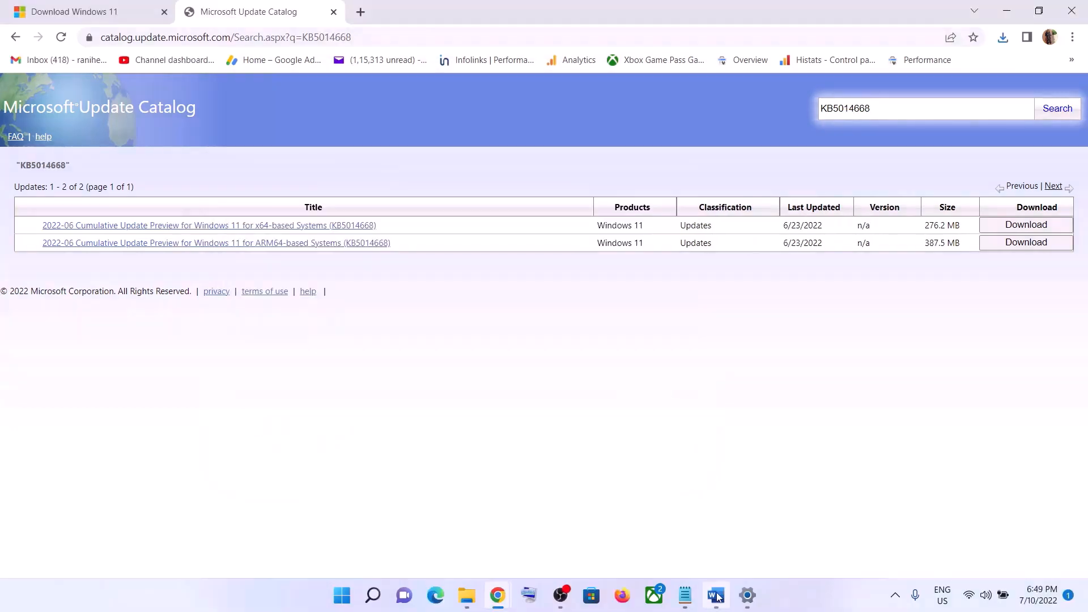
In the Word notes, copy all Step 5 commands from "SC config trustedinstaller start=auto" through "net start appidsvc".
click(717, 595)
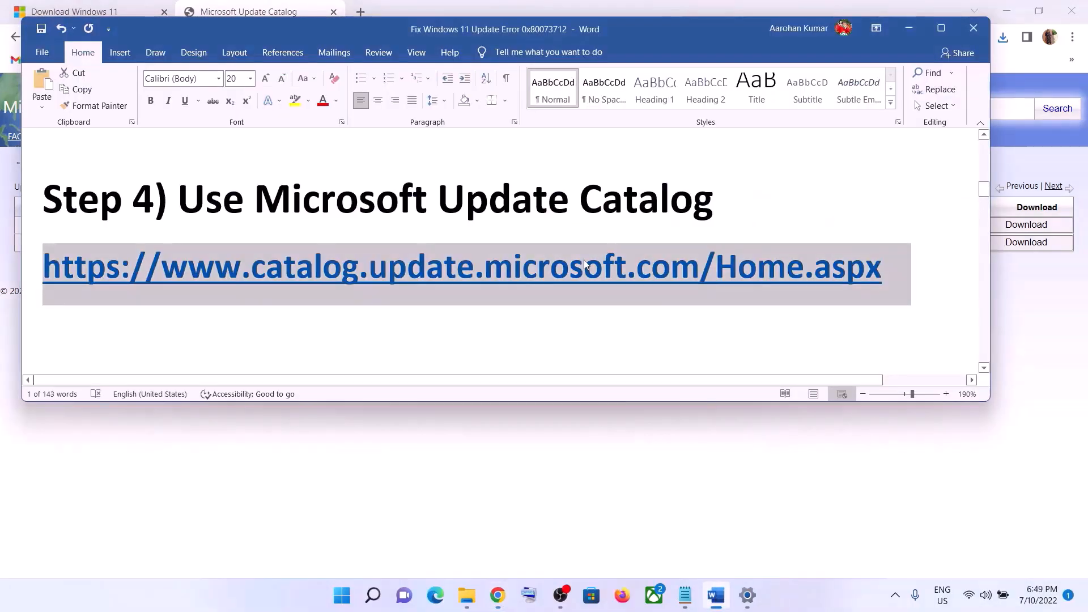
scroll(584, 259, down, 4)
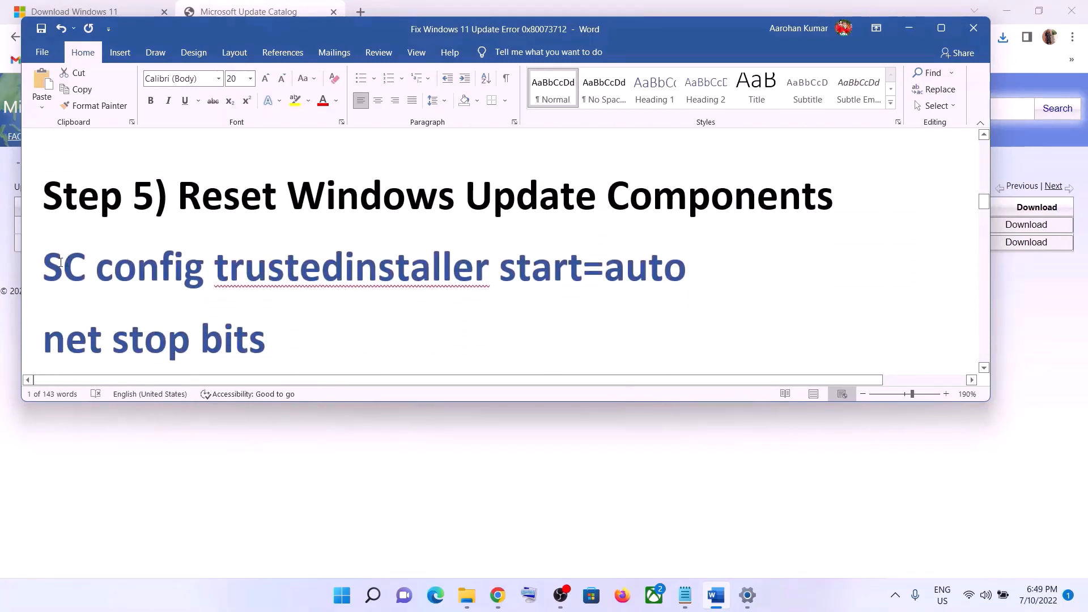
drag(44, 267, 344, 308)
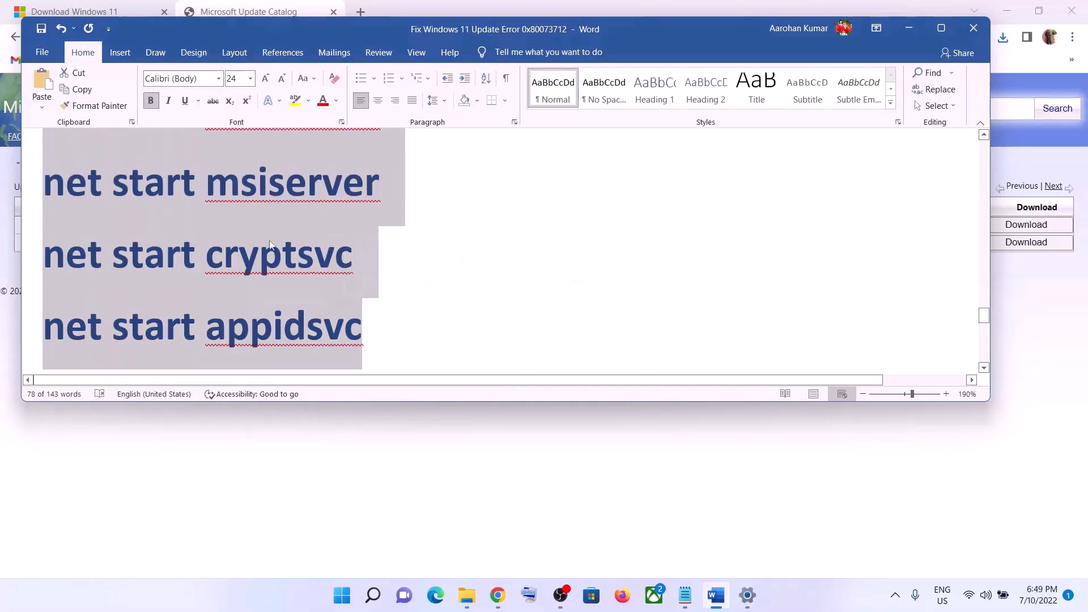
right_click(258, 233)
click(297, 283)
Open Notepad and paste the copied Windows Update reset commands into the untitled document.
click(342, 595)
text(note)
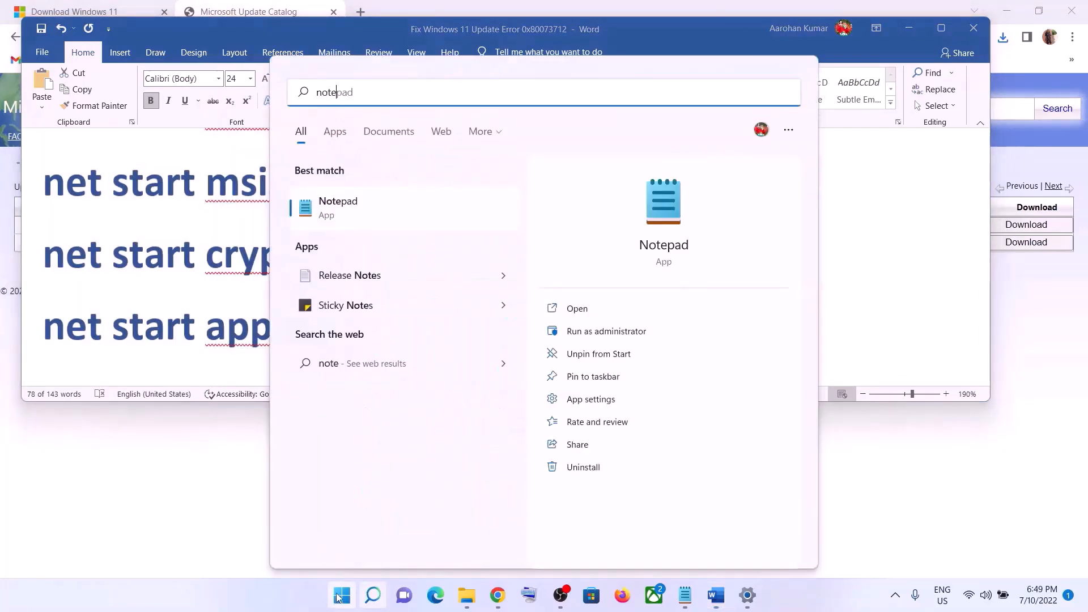
click(379, 196)
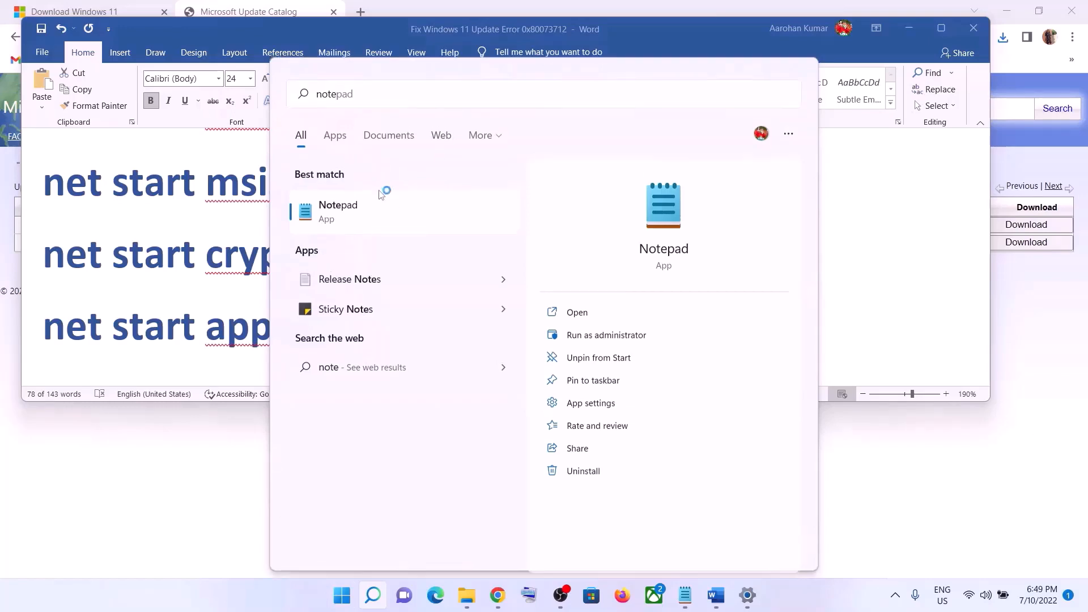
right_click(431, 211)
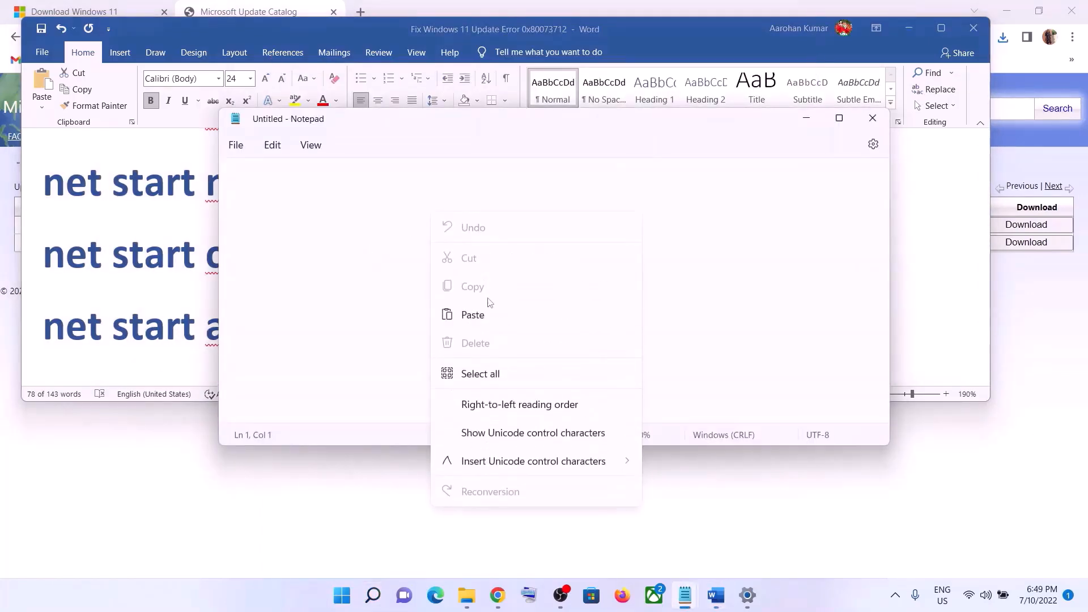
click(488, 314)
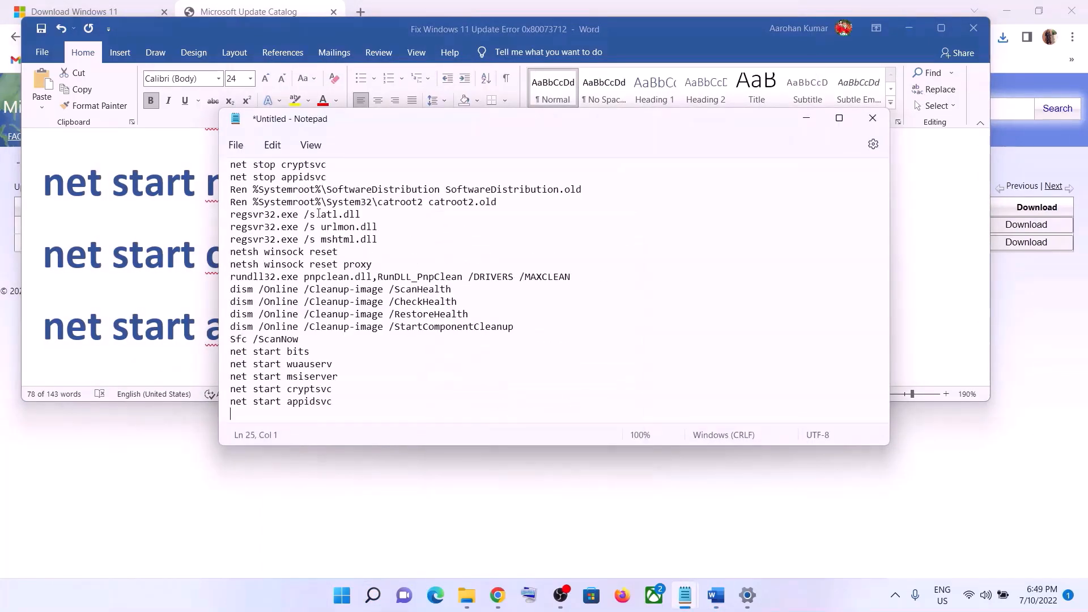
Start saving the Notepad document under a new name and choose the Desktop folder as its location.
click(240, 145)
click(266, 267)
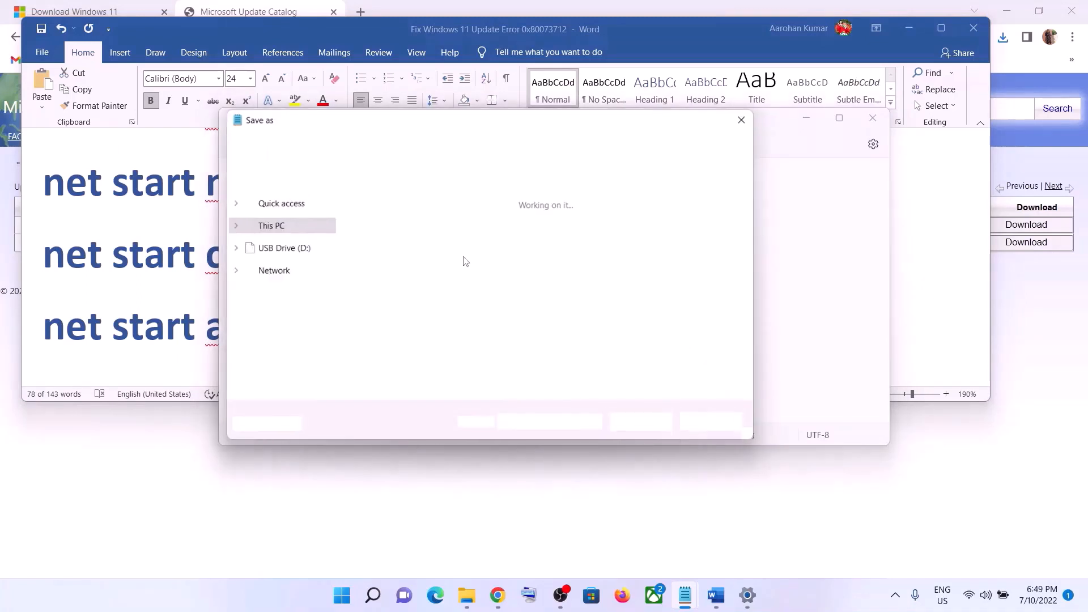
click(278, 199)
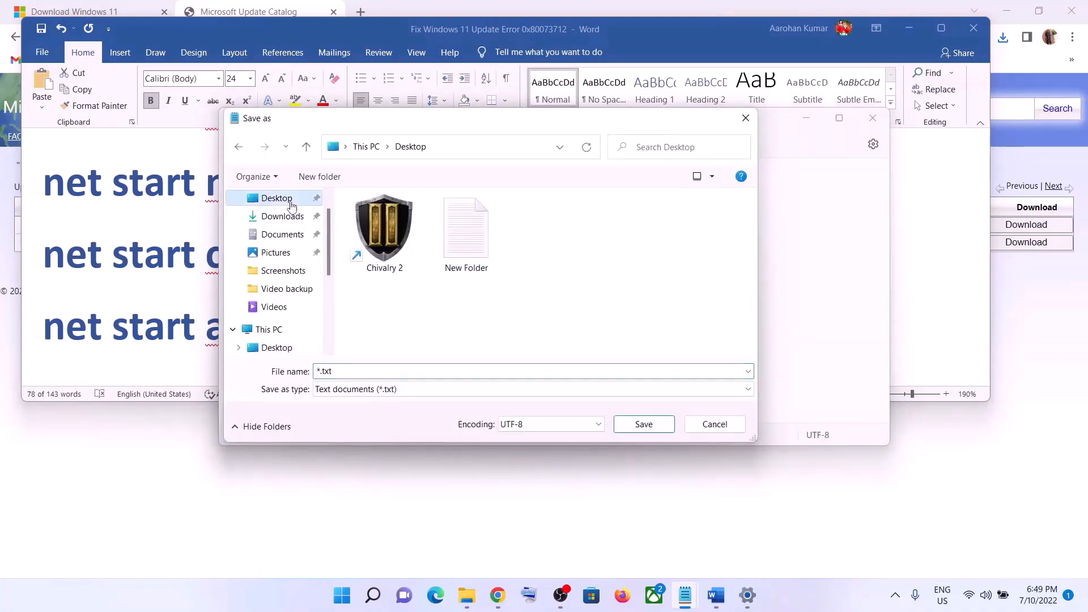
Copy the name Wufix.bat from the Word notes and use it as the file name for the Notepad document being saved.
click(172, 324)
scroll(245, 287, down, 5)
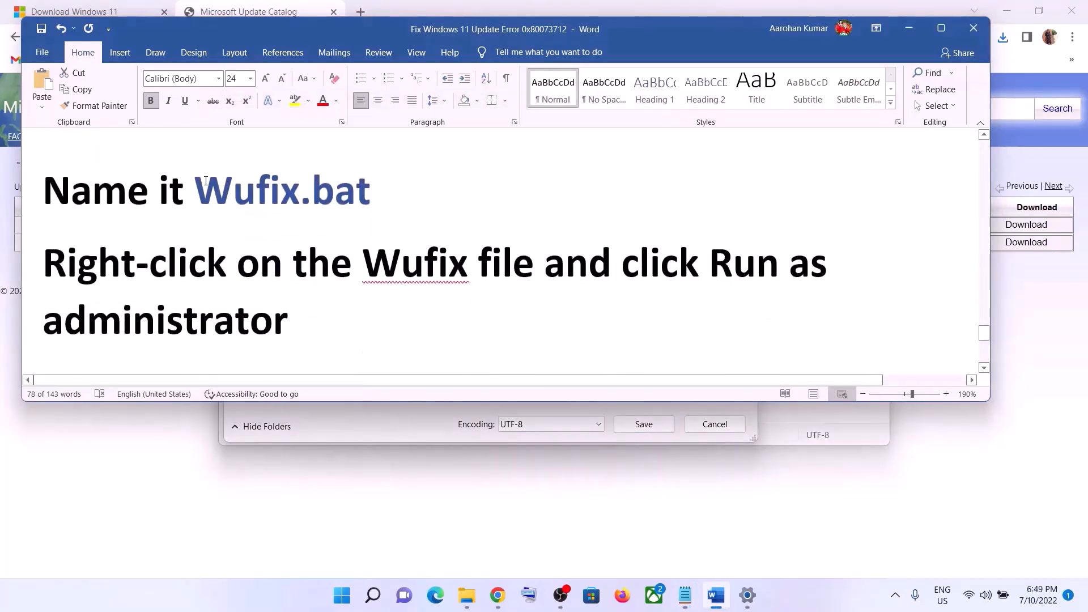
drag(198, 182, 366, 193)
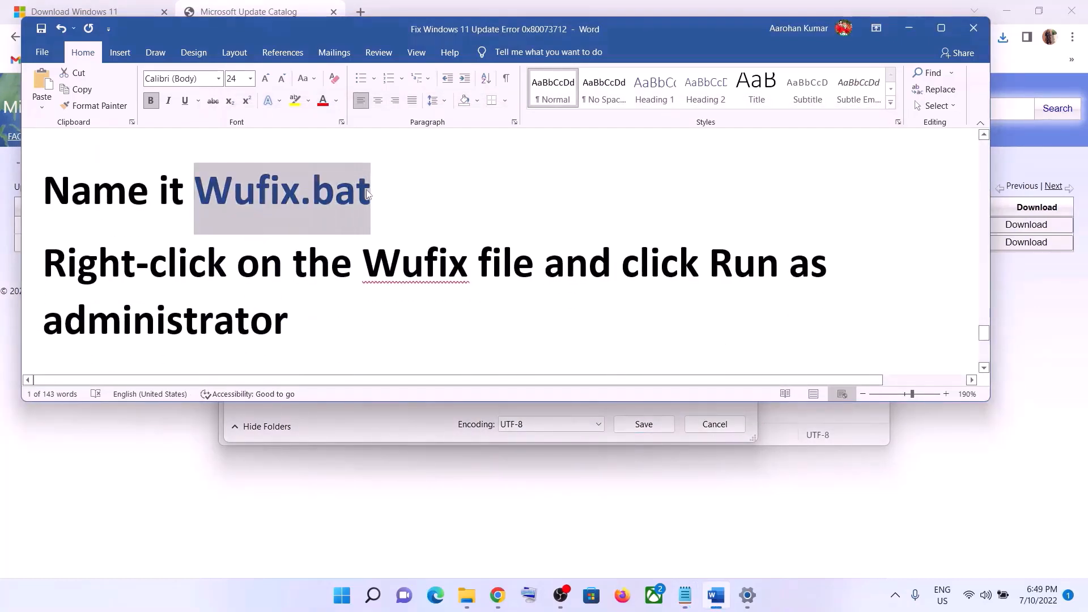
key(alt+Tab)
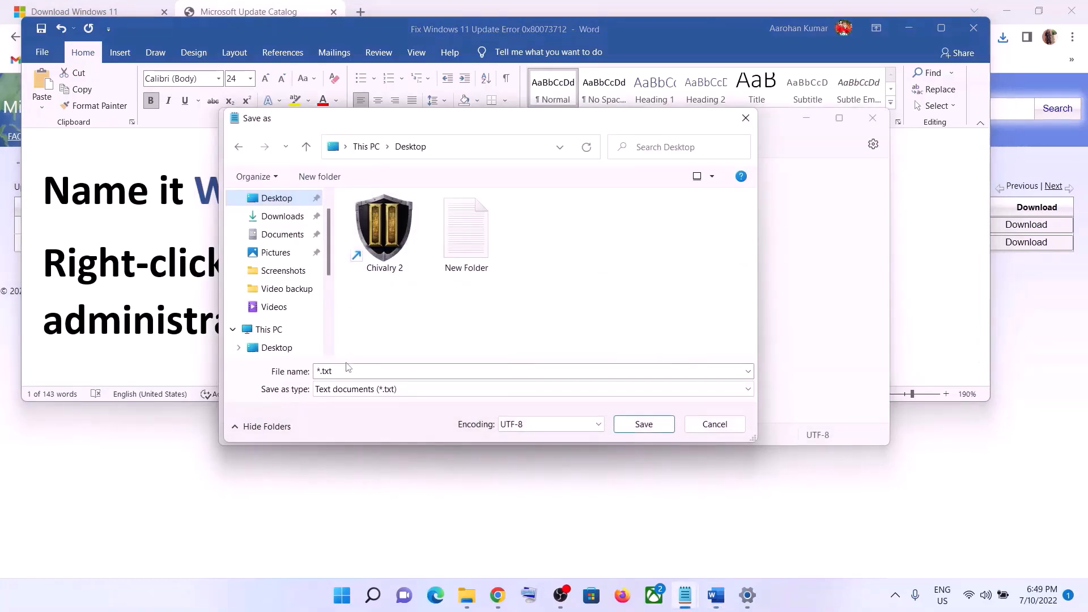
drag(347, 369, 316, 371)
key(ctrl+v)
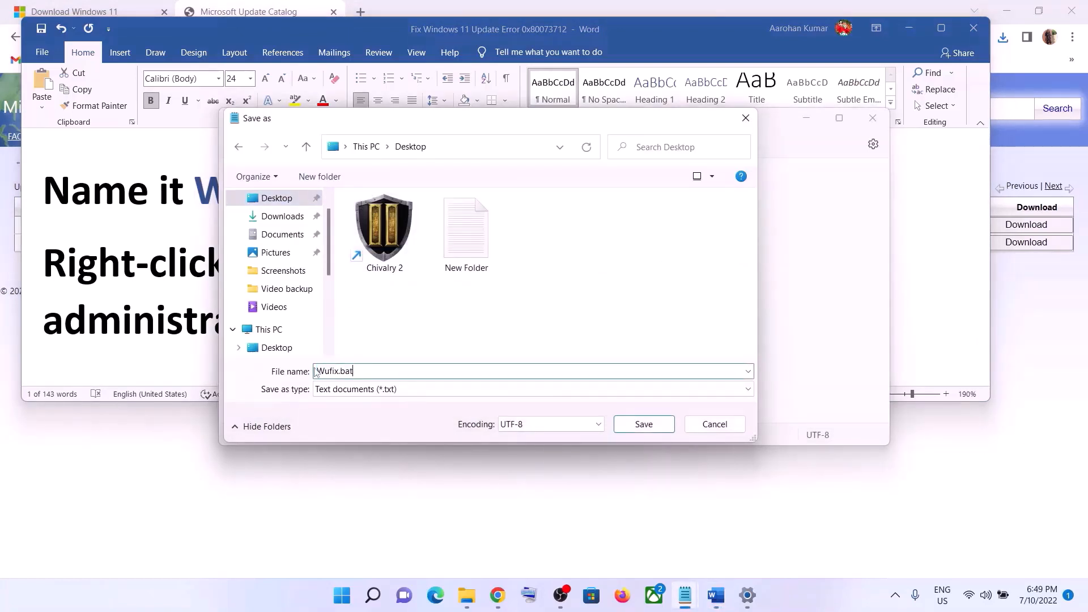
Set the save type to All files and save Wufix.bat to the Desktop.
click(339, 390)
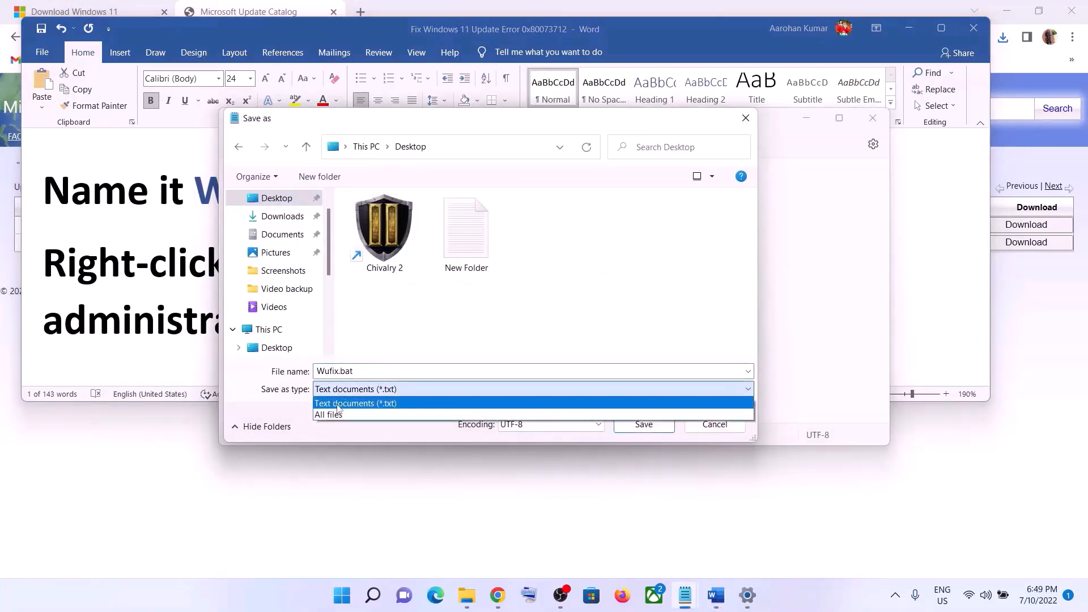
click(335, 416)
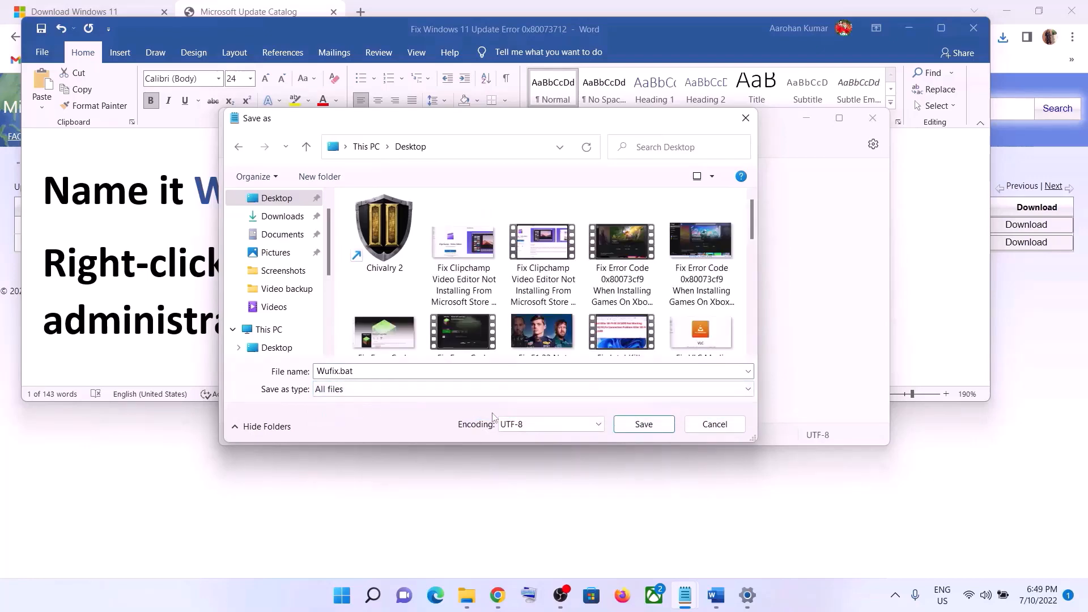
click(664, 428)
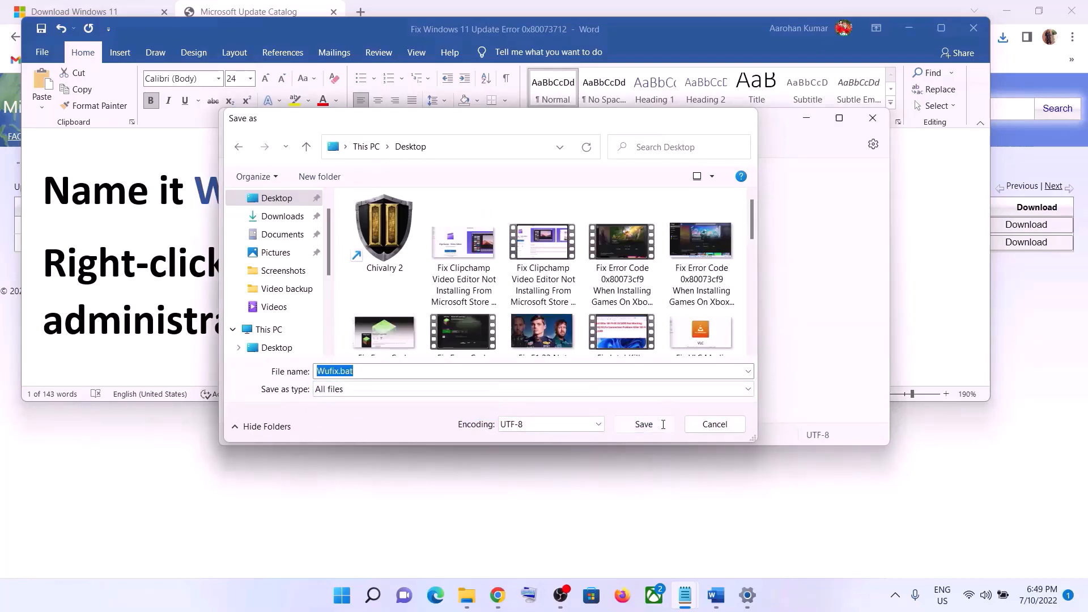
Show the desktop and run the Wufix batch file as administrator.
key(super+d)
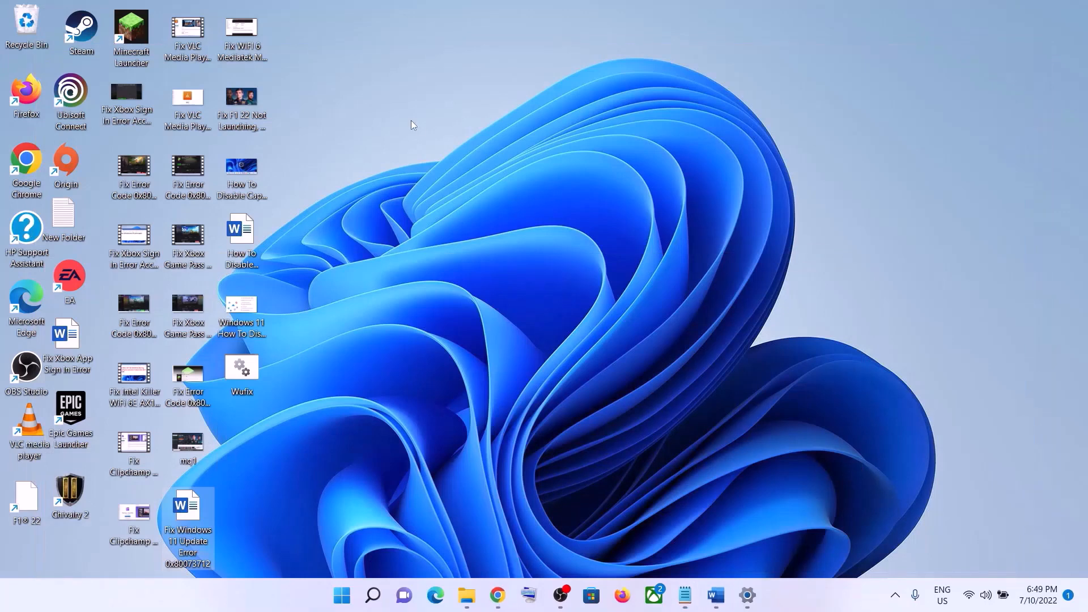
click(255, 377)
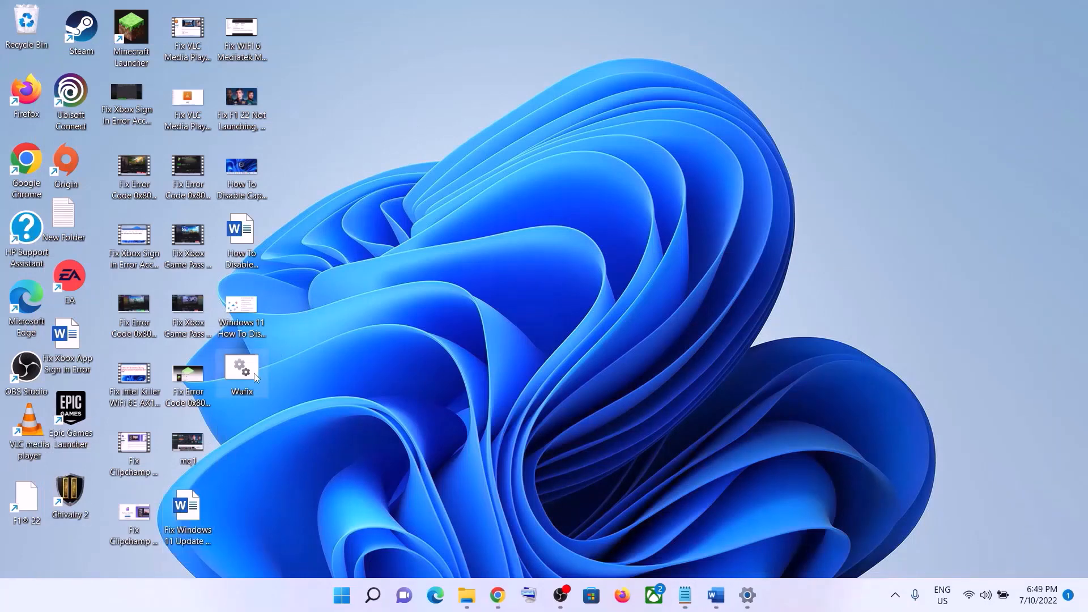
right_click(255, 377)
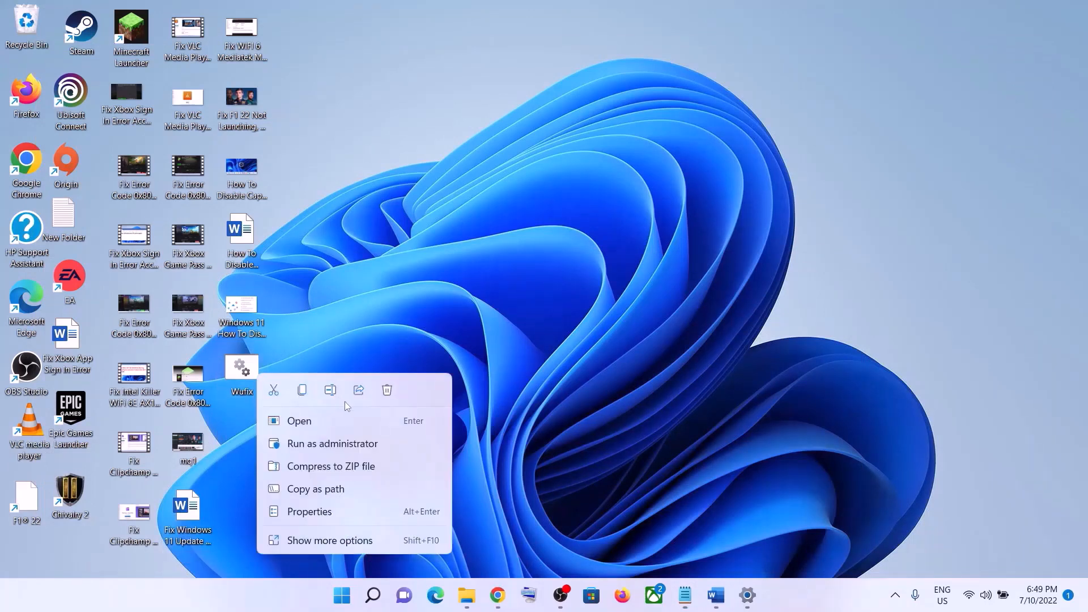
click(356, 443)
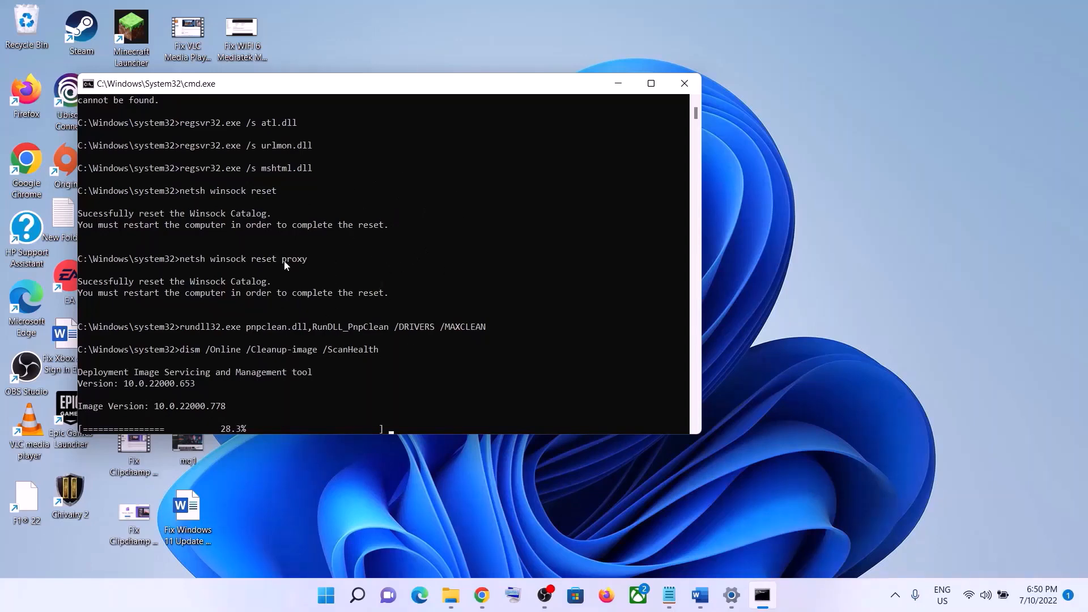
click(326, 596)
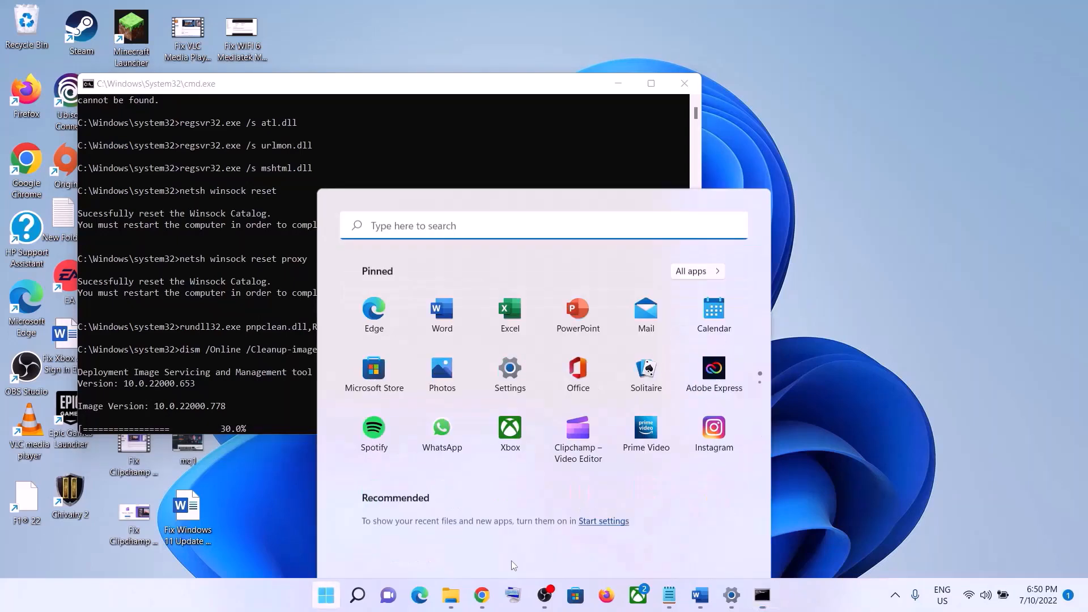
click(720, 548)
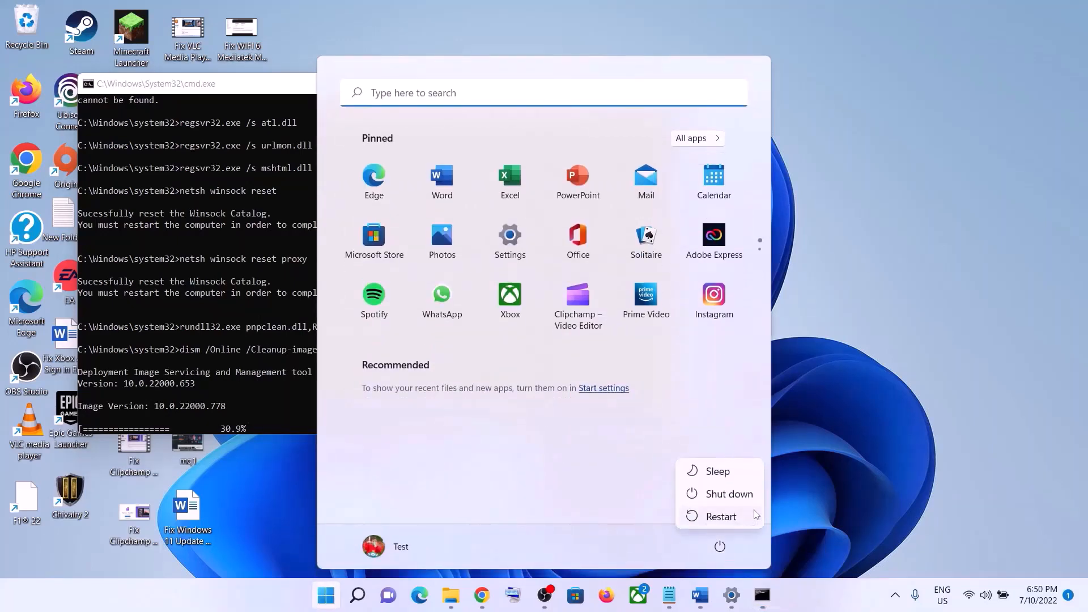
key(Escape)
click(865, 462)
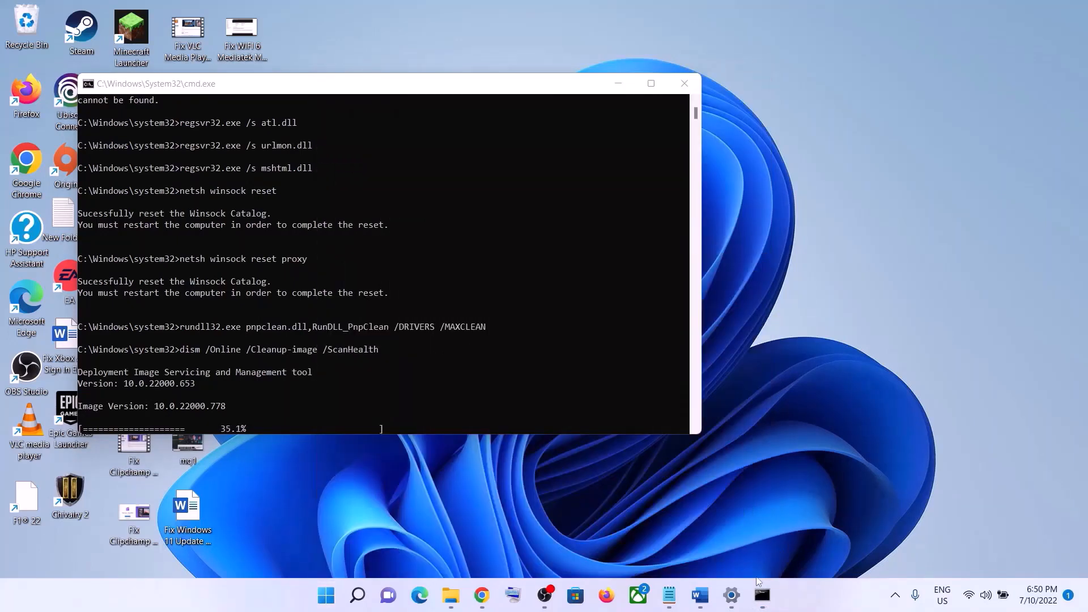
Return to the Word notes and read Step 6 about using the Media Creation Tool.
click(731, 596)
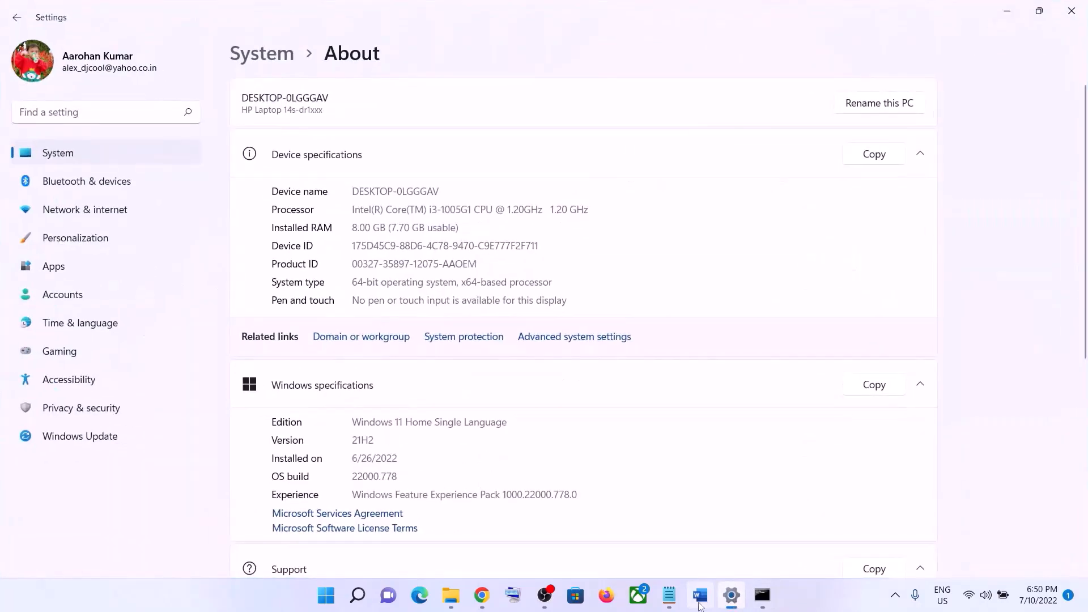
click(700, 598)
scroll(489, 245, down, 3)
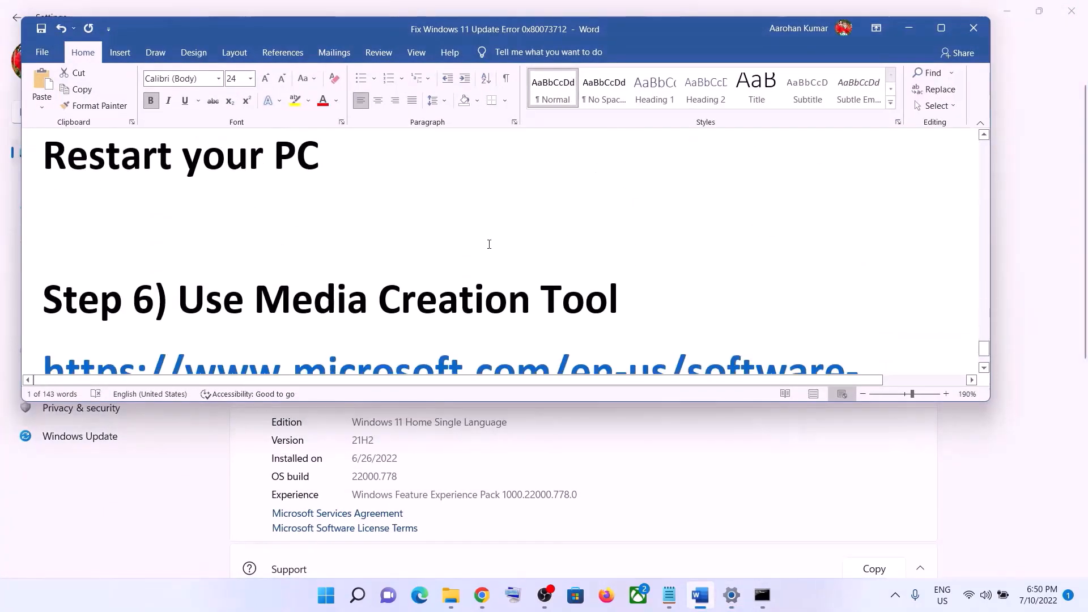
scroll(489, 245, down, 3)
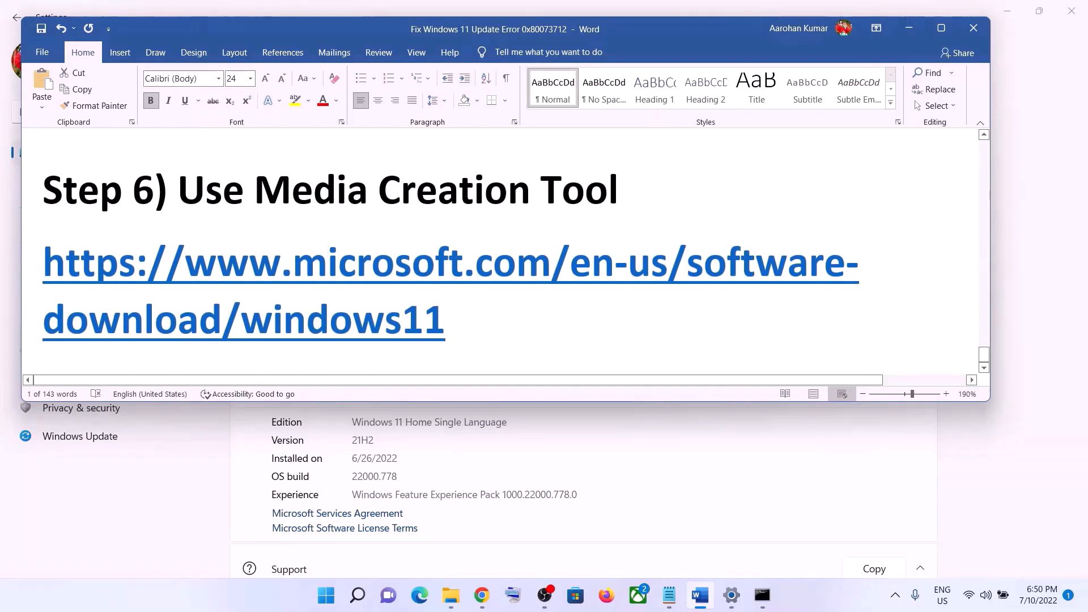
drag(178, 190, 574, 203)
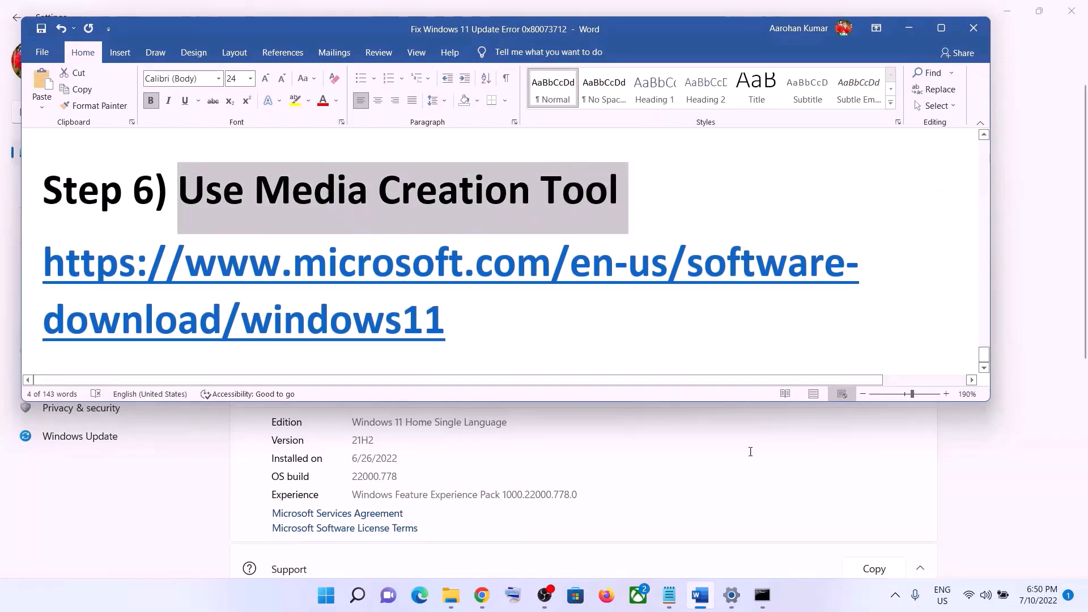
Download the media creation tool from the Create Windows 11 Installation Media section of Microsoft's Download Windows 11 page.
click(791, 604)
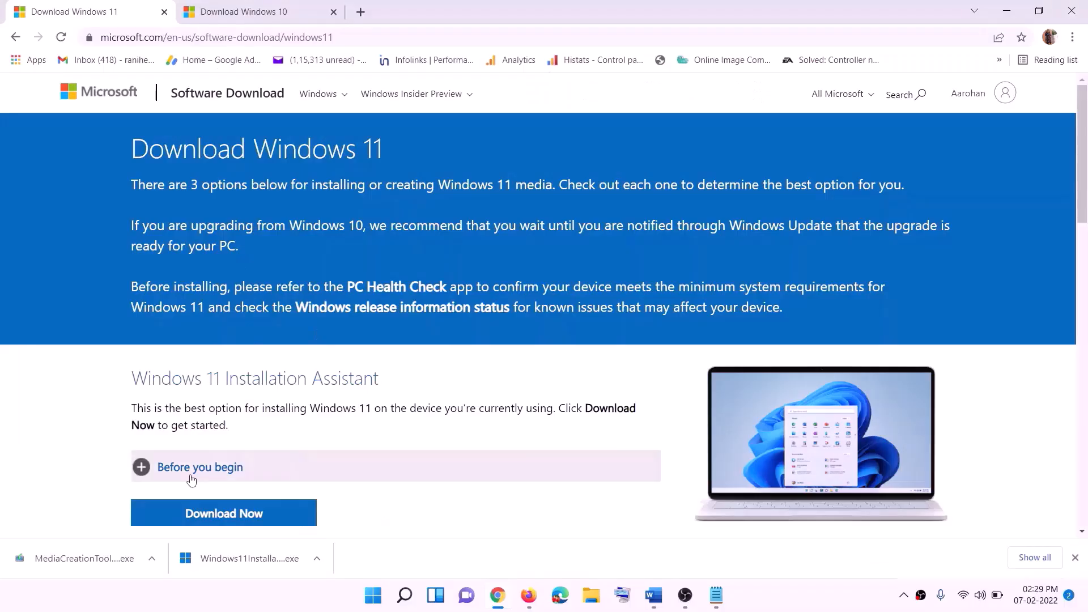
scroll(189, 478, down, 5)
drag(201, 336, 298, 336)
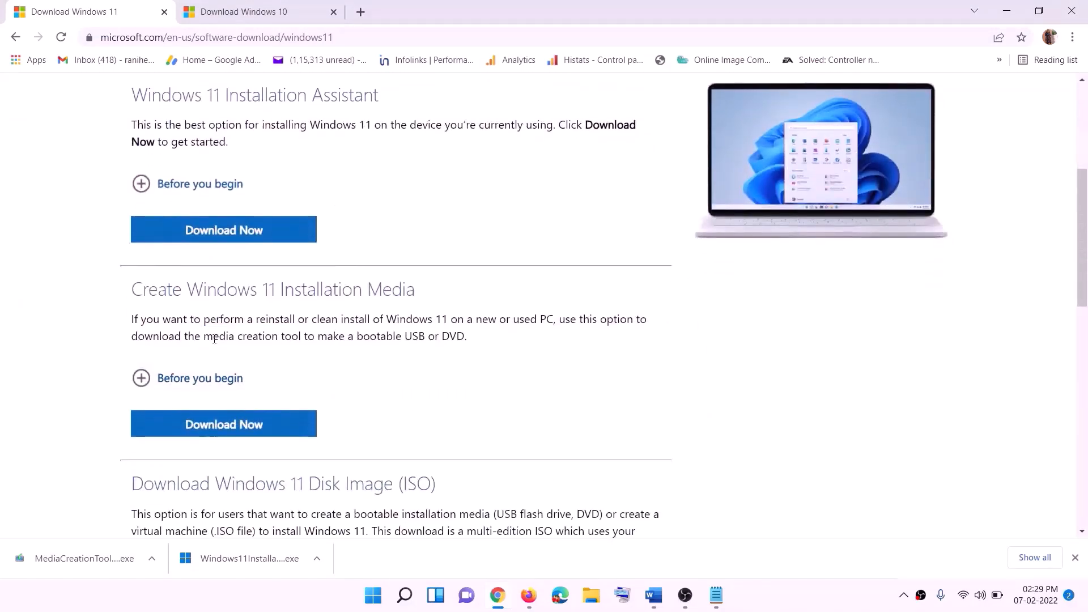
drag(203, 336, 314, 336)
click(216, 432)
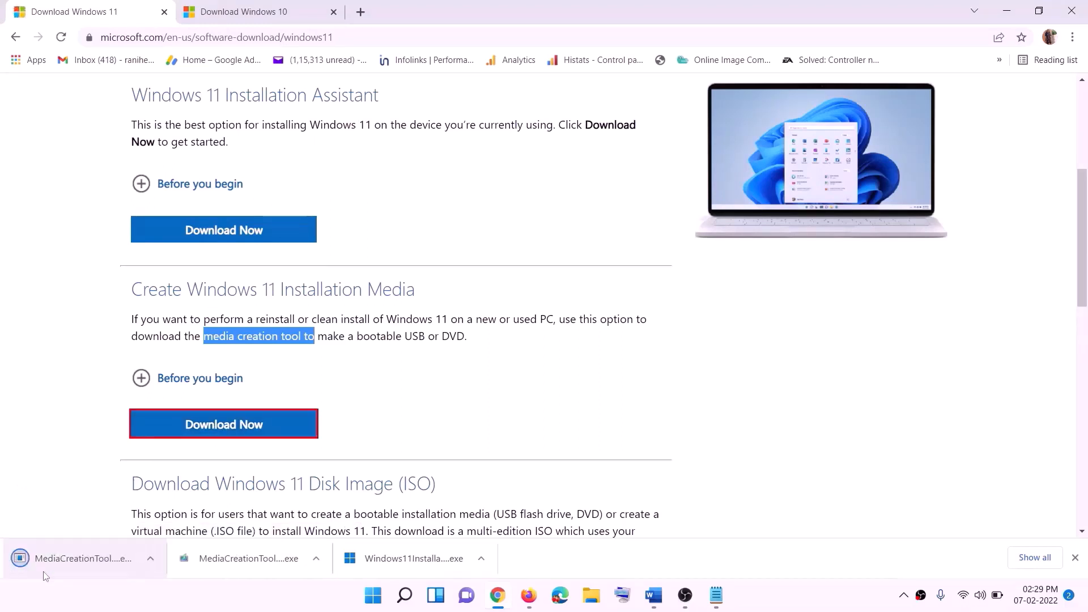
Run the downloaded media creation tool, allow it to make changes and accept its license terms.
click(74, 563)
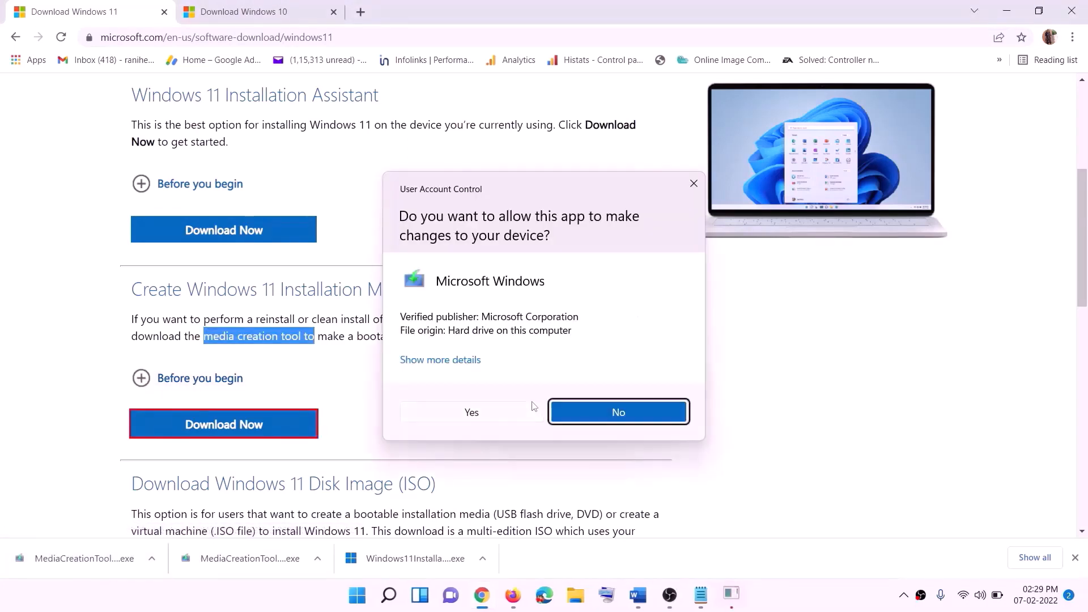
click(482, 418)
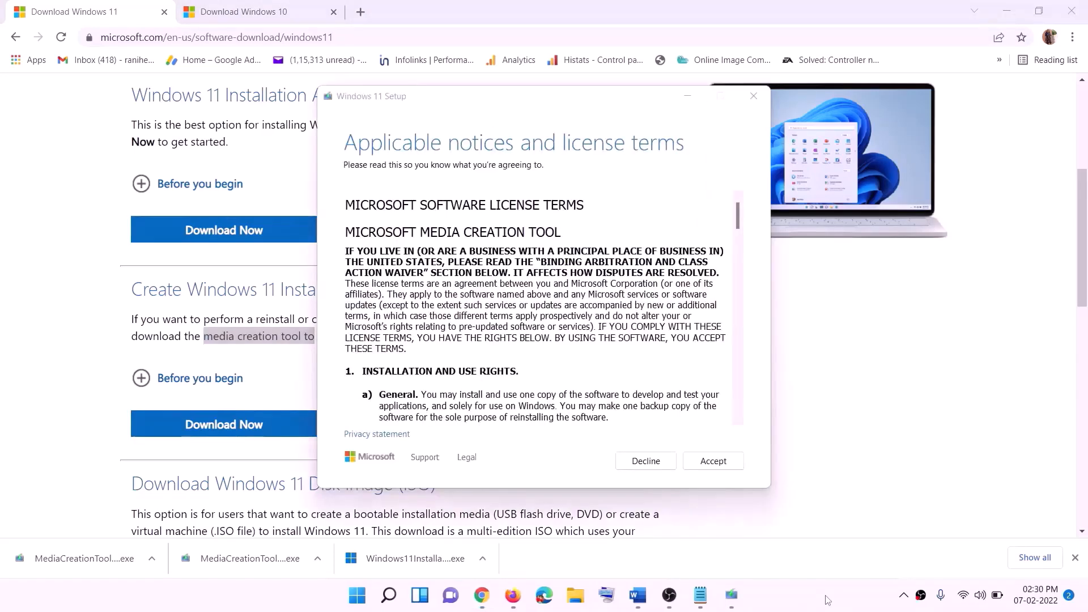
click(699, 461)
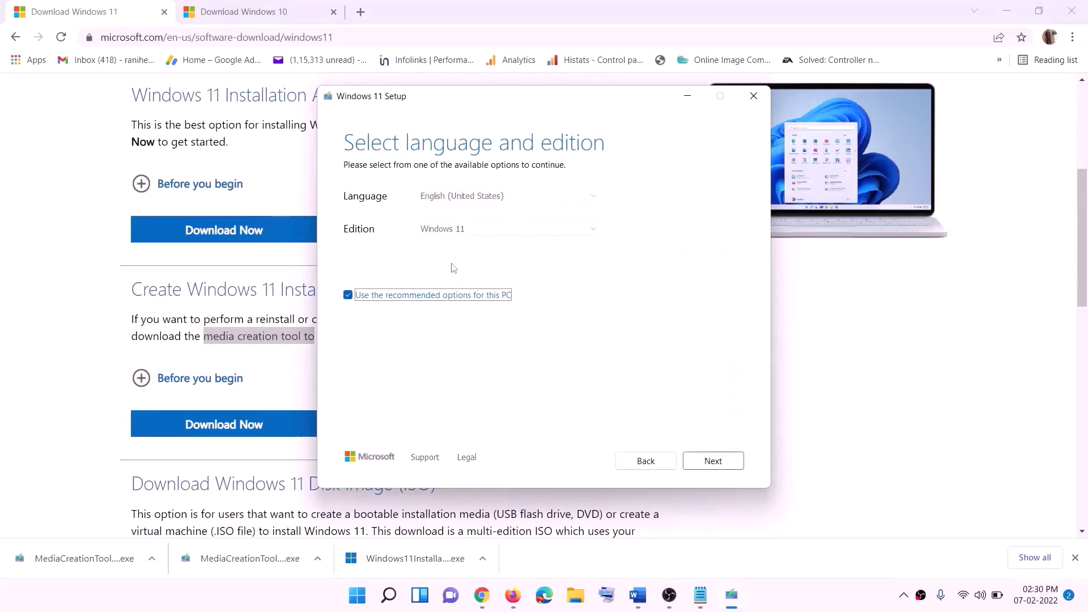
Keep the recommended language and edition, choose ISO file as the media and save it as Windows on the Desktop.
click(706, 460)
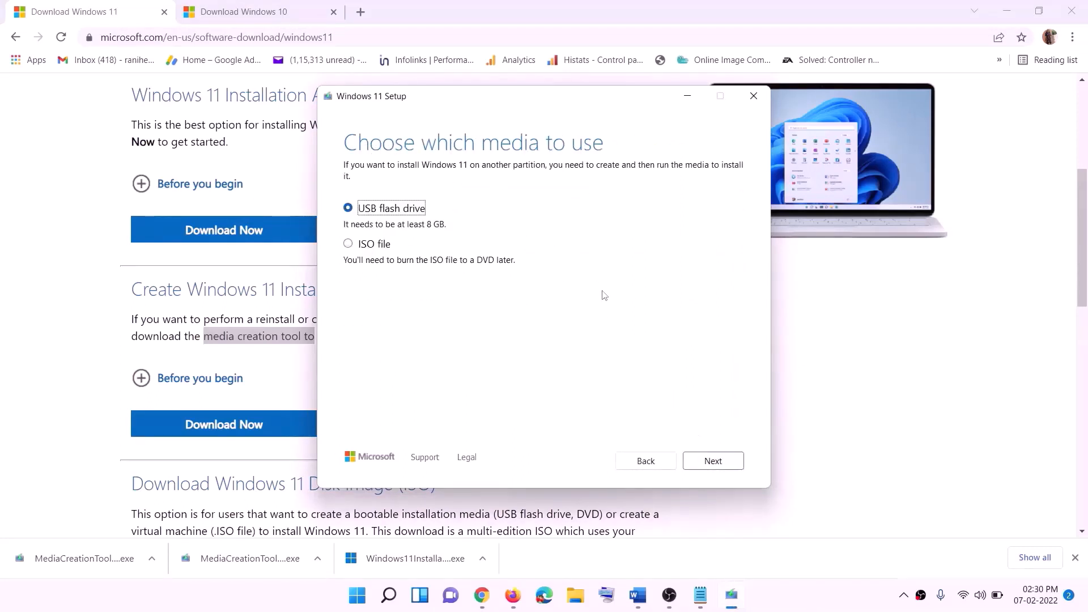
click(358, 245)
click(713, 460)
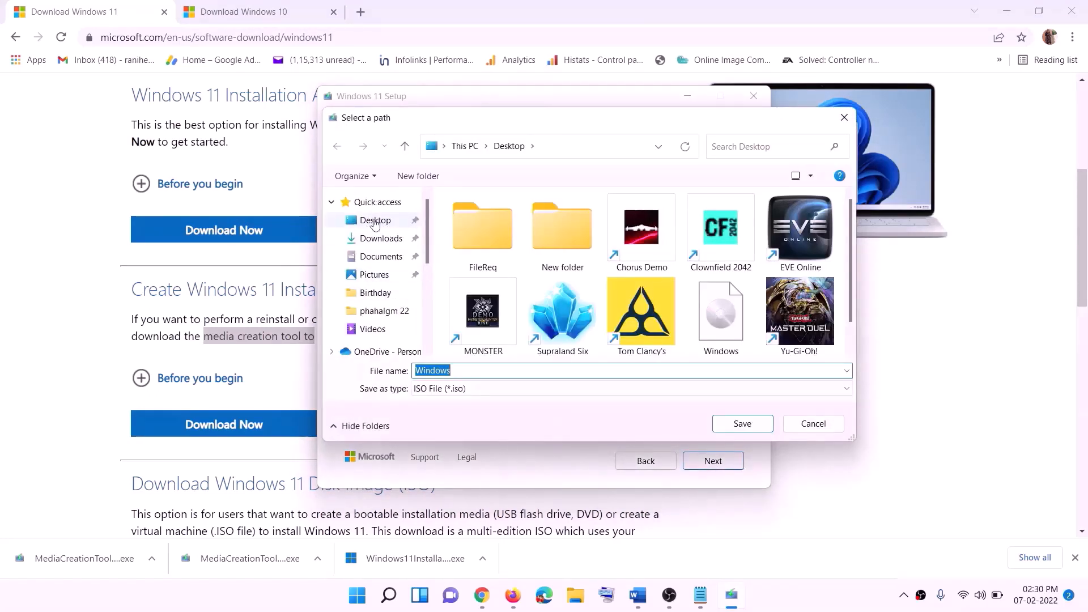
click(372, 221)
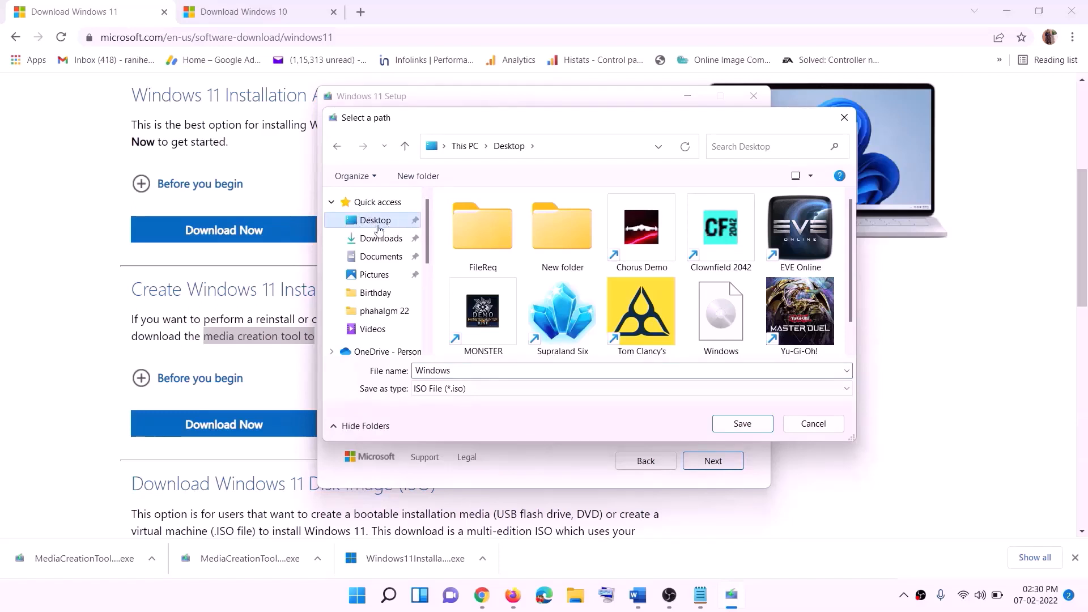
click(743, 424)
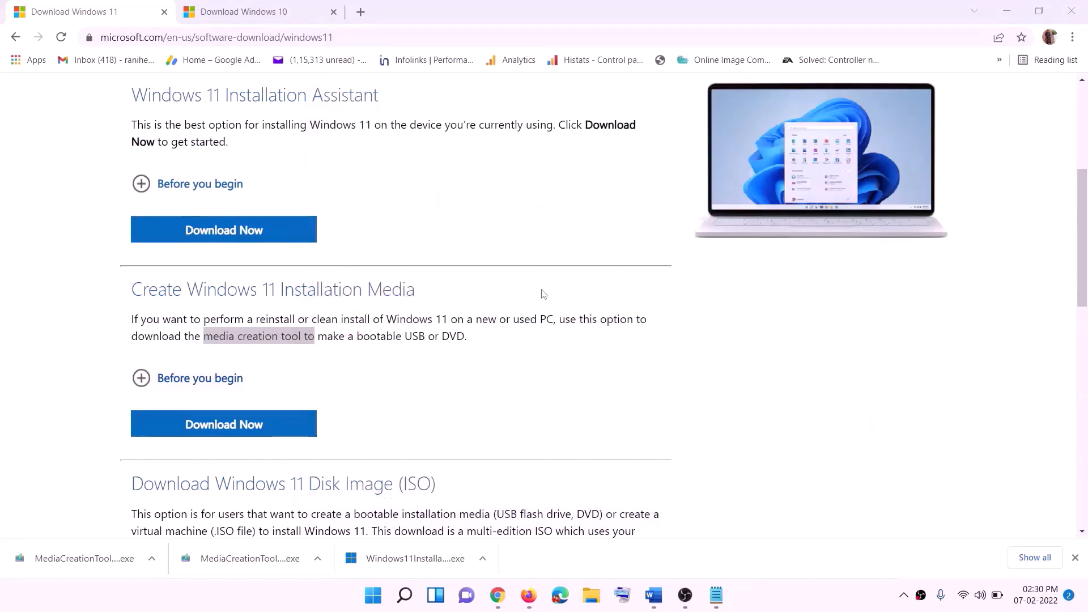
Show the desktop, move the Windows ISO file just above the Firefox shortcut and open it as a drive.
key(super+d)
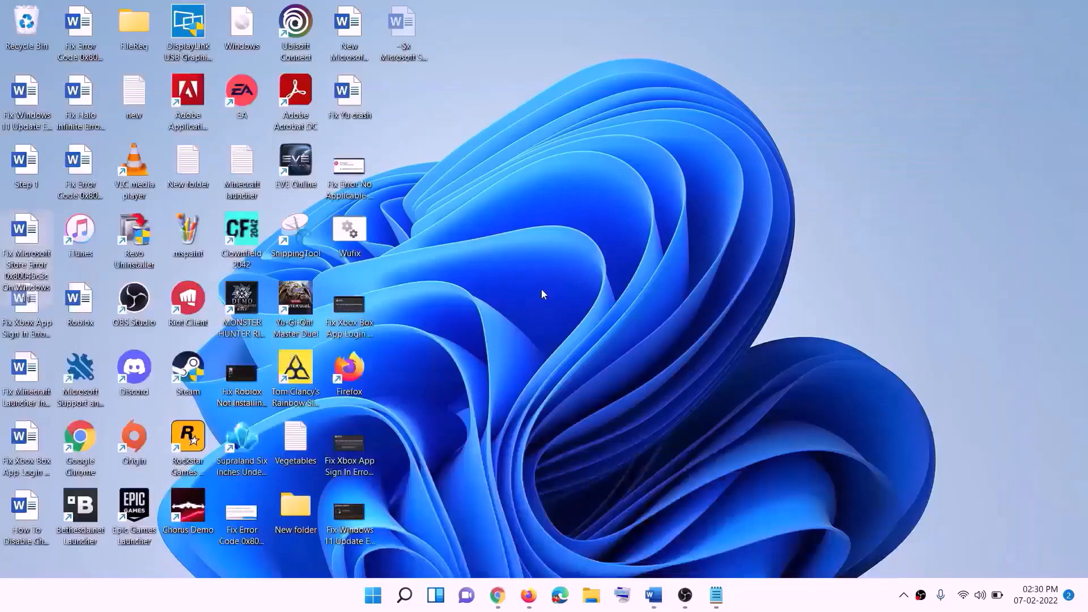
drag(256, 29, 352, 306)
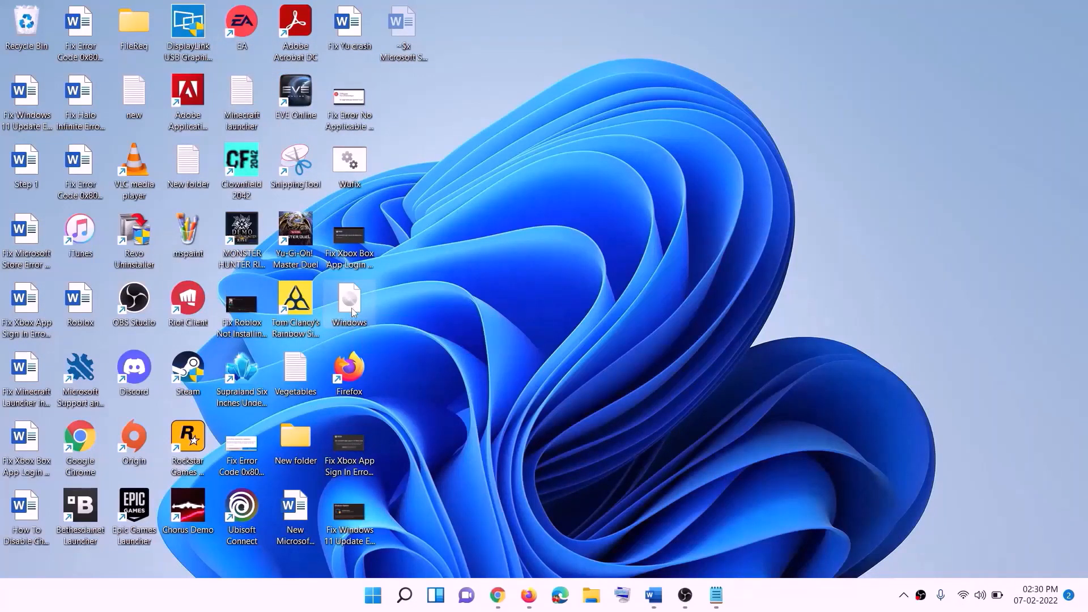
double_click(349, 303)
Launch setup from the mounted ESD-ISO drive and continue past the Install Windows 11 page.
click(344, 398)
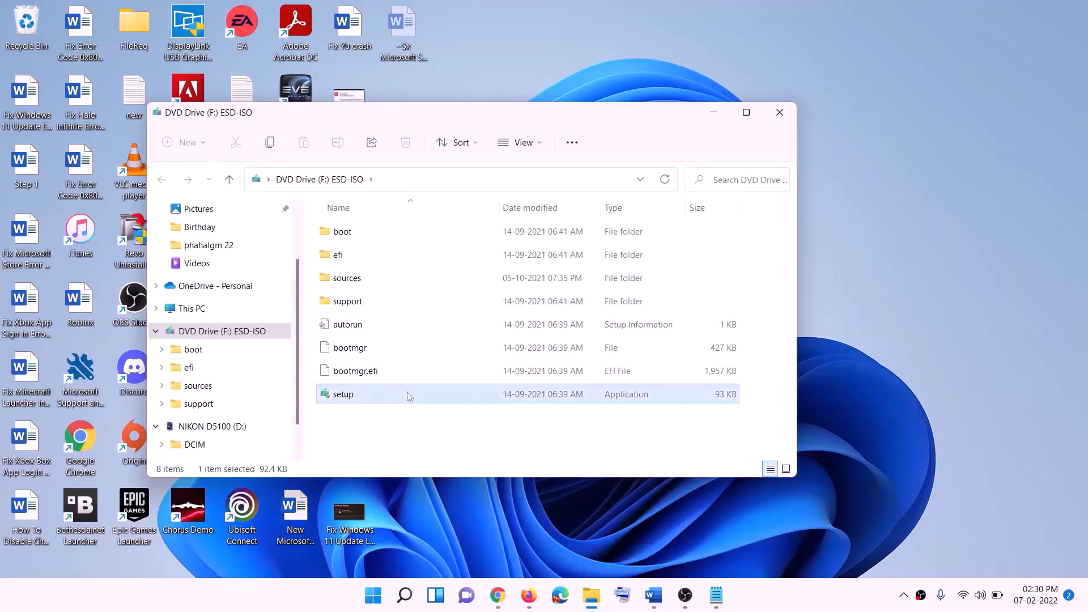
double_click(371, 396)
click(437, 445)
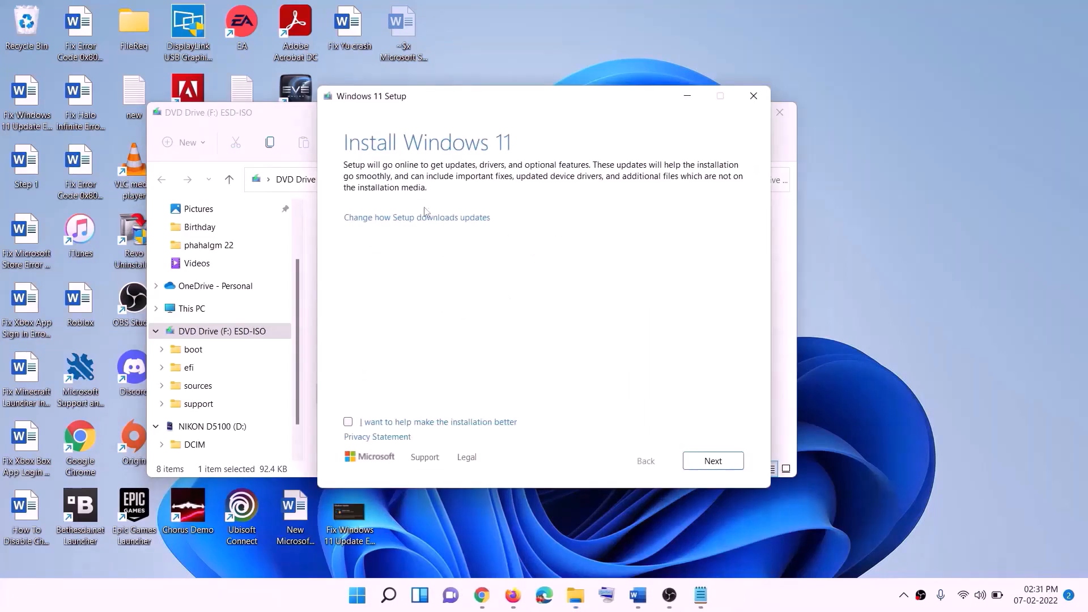
click(716, 461)
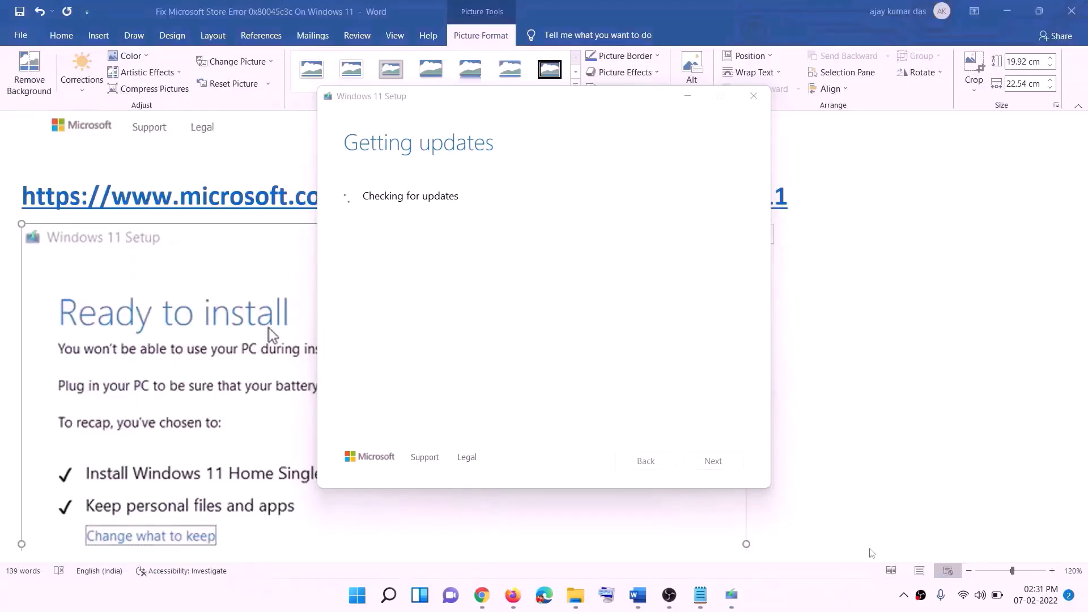
Examine the Ready to install picture in the Word notes, including the options to keep personal files and apps and to install.
click(559, 267)
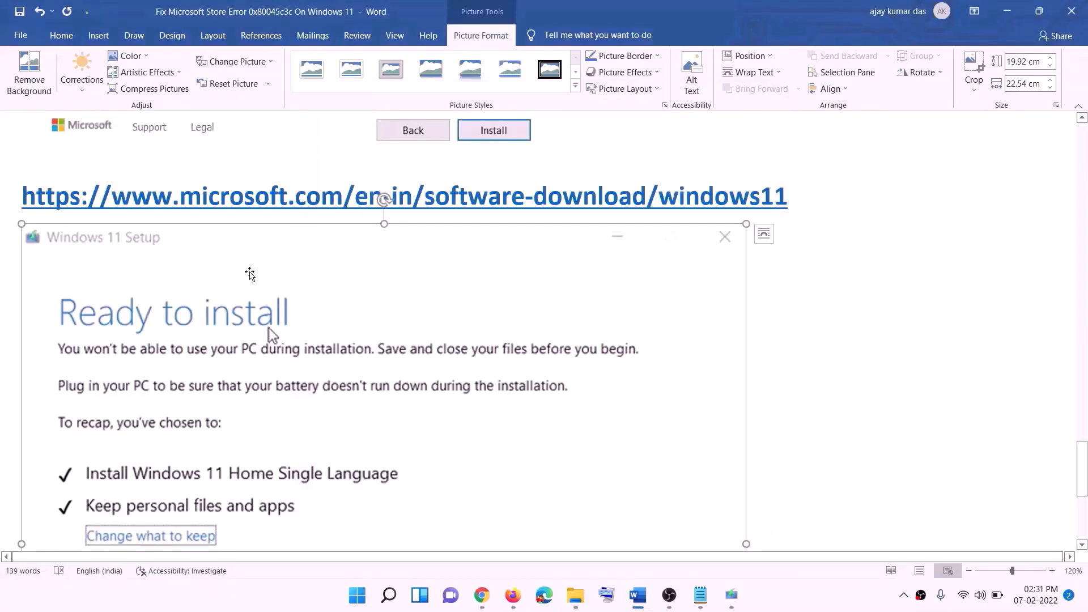
scroll(299, 258, down, 3)
scroll(296, 207, down, 1)
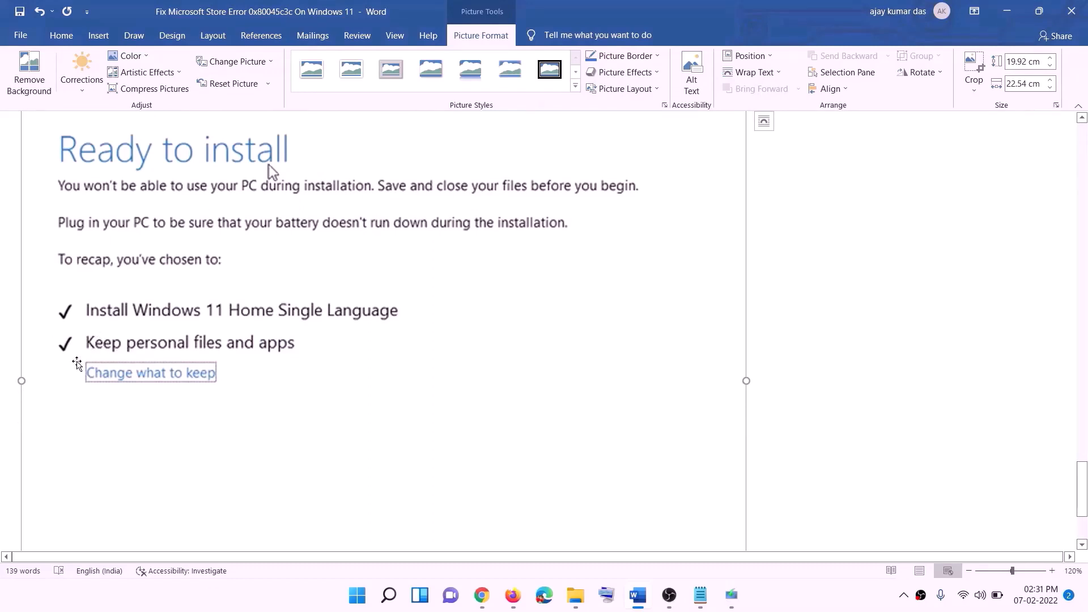
scroll(409, 356, down, 1)
scroll(409, 356, down, 1)
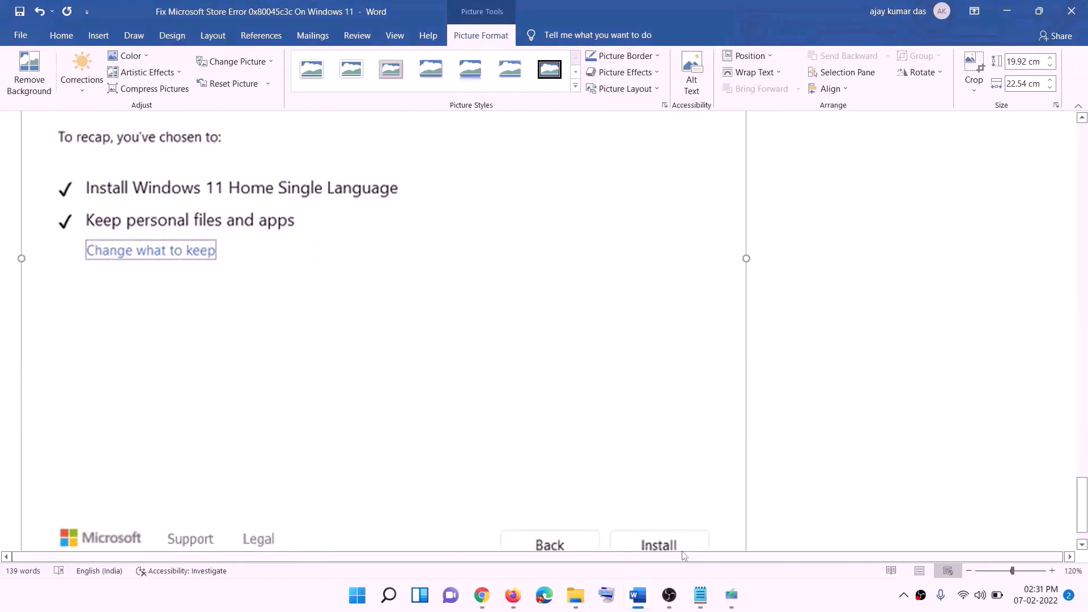
scroll(578, 396, up, 5)
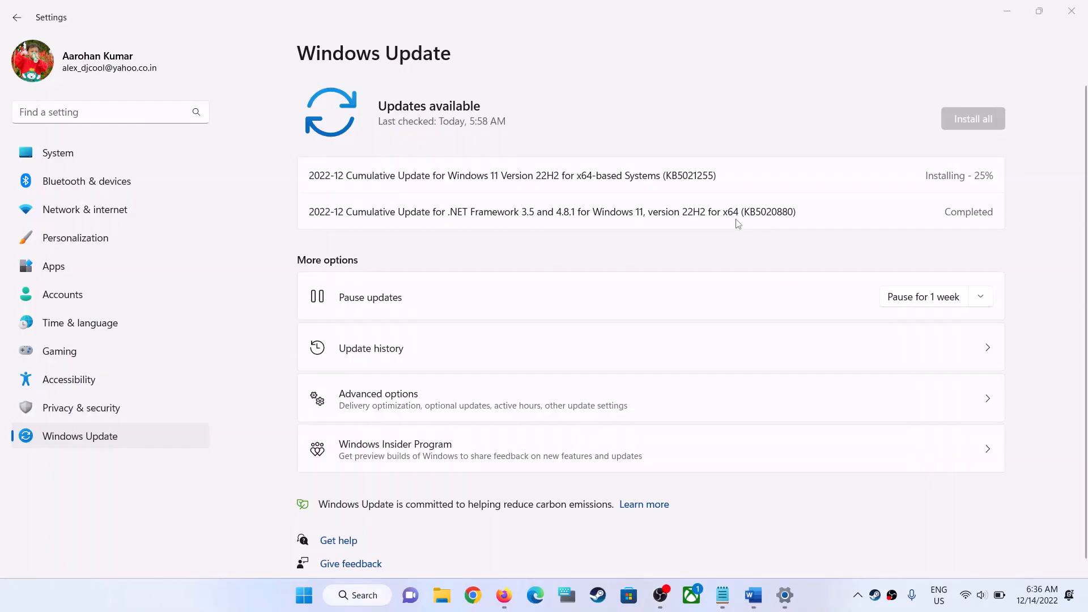
Highlight the KB5020880 identifier of the .NET Framework update on the Windows Update page, then clear the selection.
double_click(768, 212)
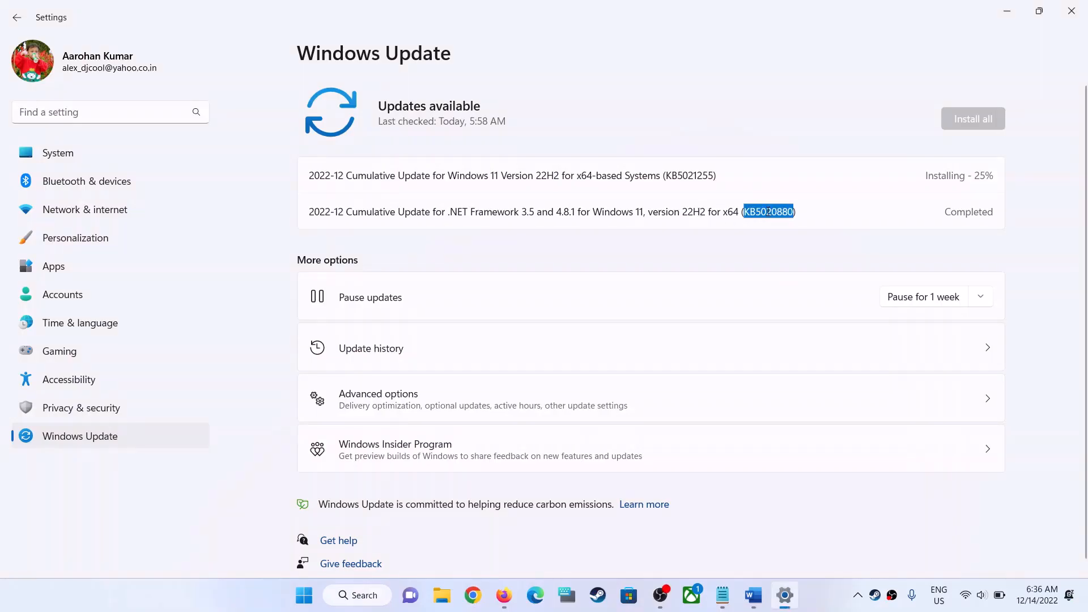
click(909, 224)
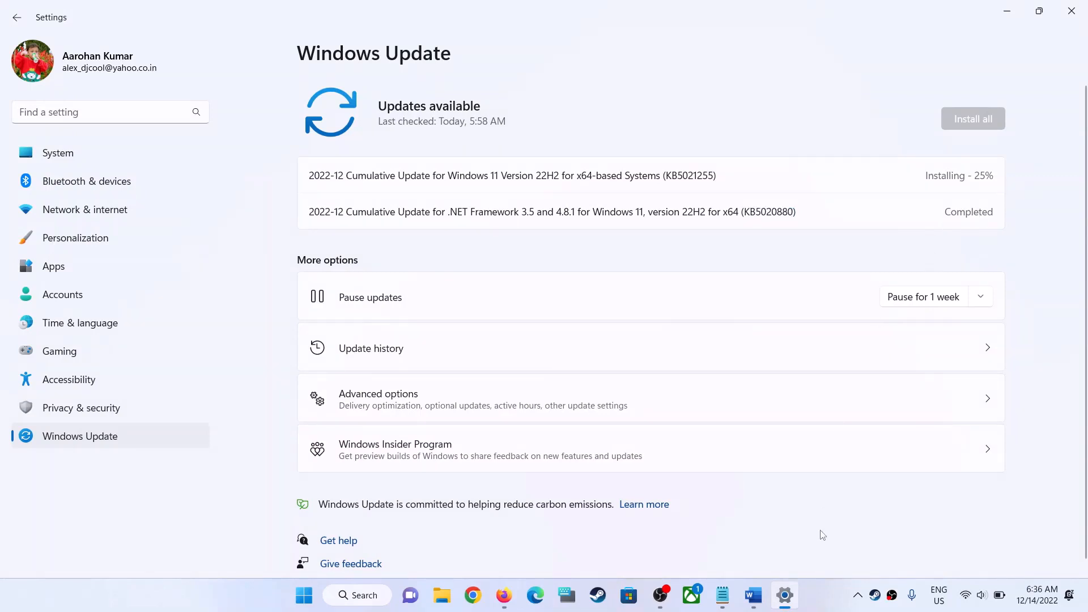
click(828, 599)
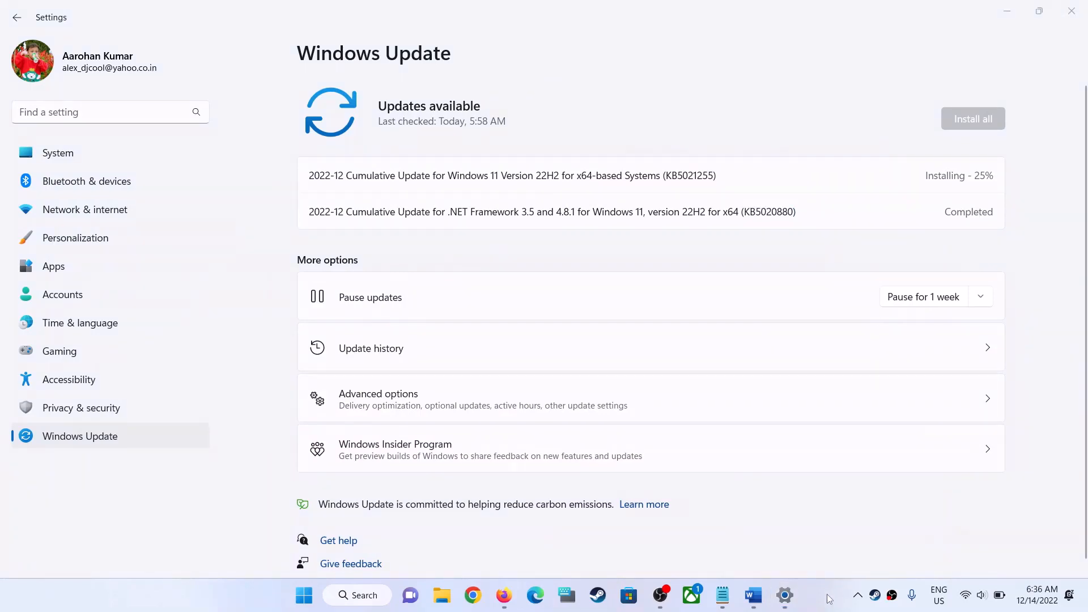